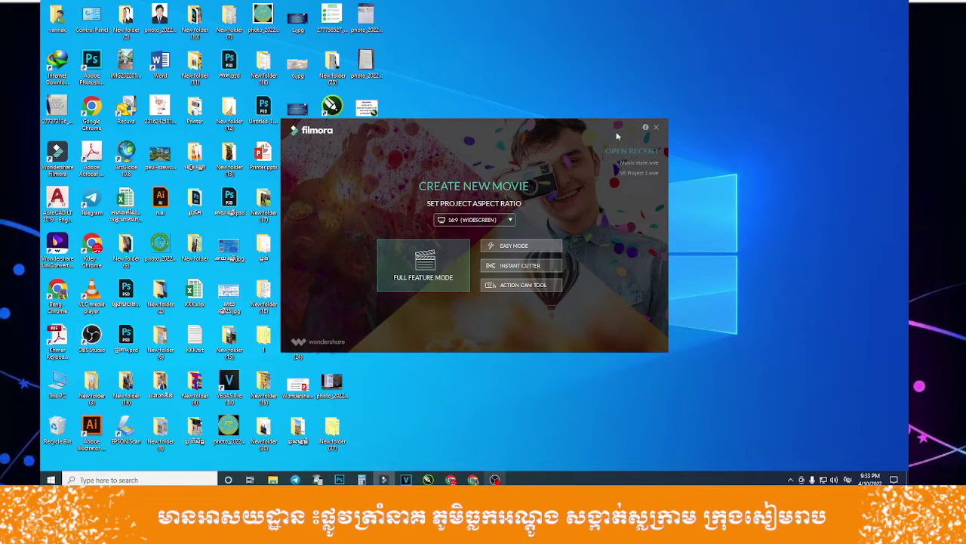
pyautogui.click(657, 128)
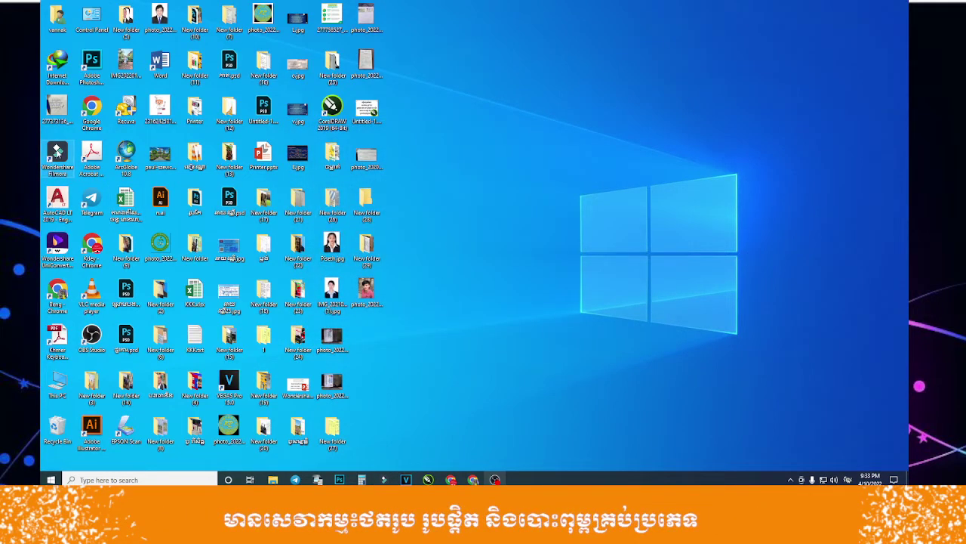
pyautogui.moveTo(57, 151); pyautogui.dragTo(627, 168)
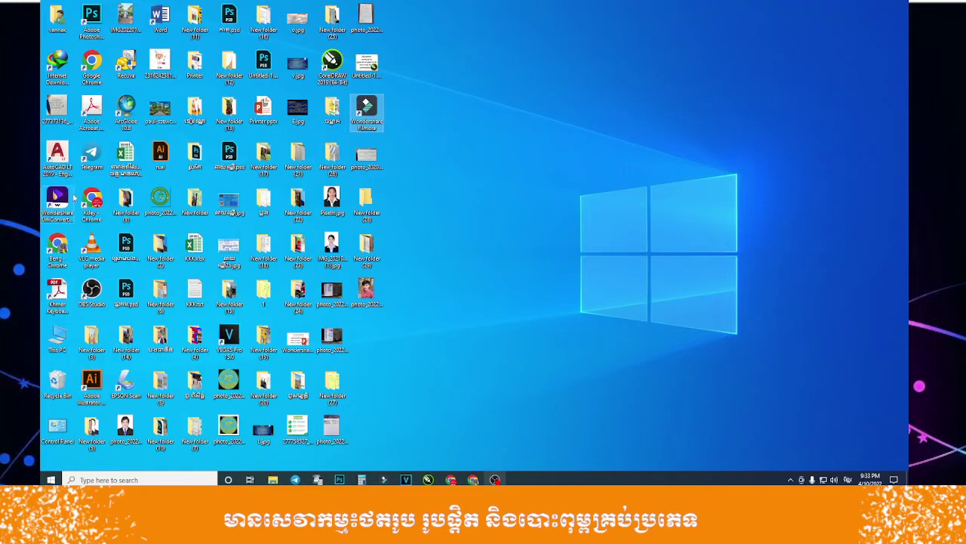
pyautogui.doubleClick(366, 113)
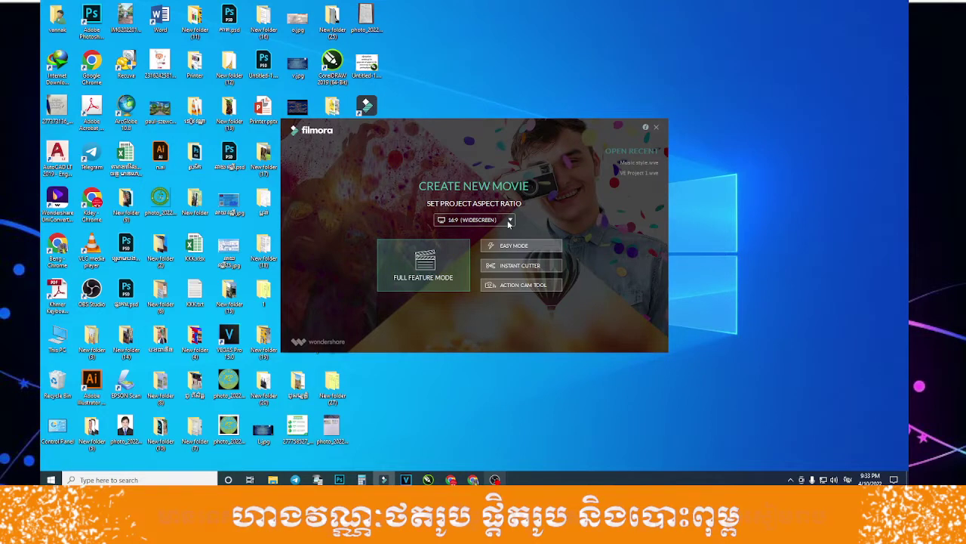
# Show the project aspect ratio choices 16:9, 4:3, 1:1 and 9:16 in the launcher.
pyautogui.click(510, 221)
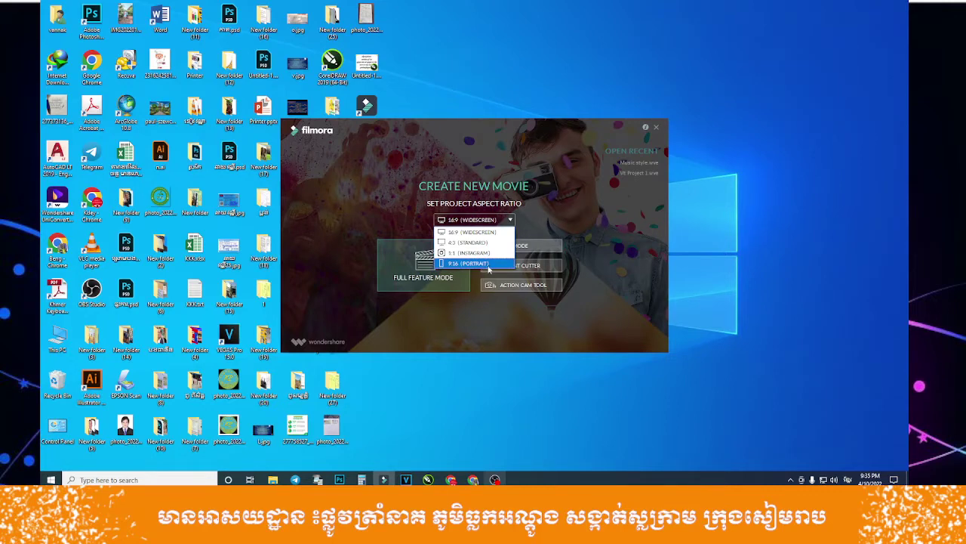
# Select 16:9 (Widescreen) as the new movie's aspect ratio and keep it selected.
pyautogui.click(496, 232)
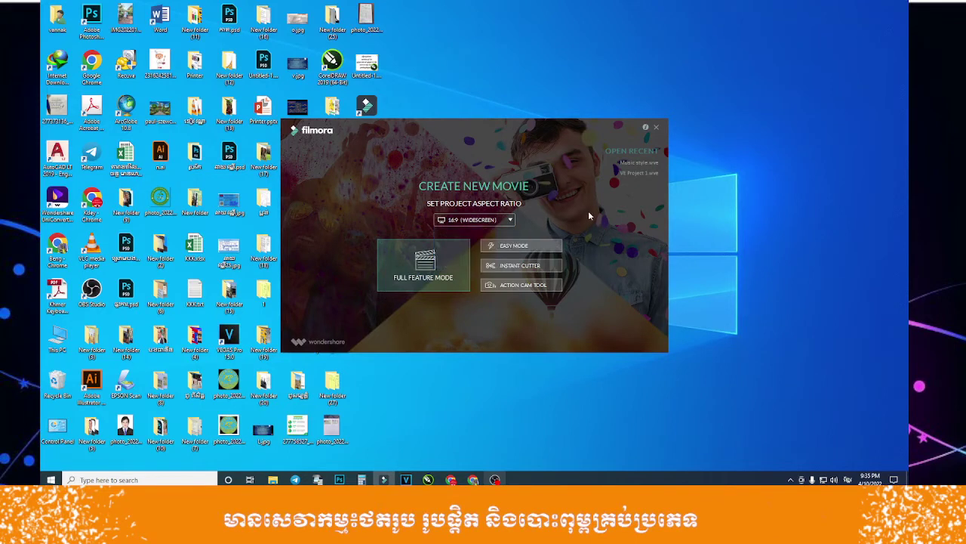
pyautogui.click(475, 221)
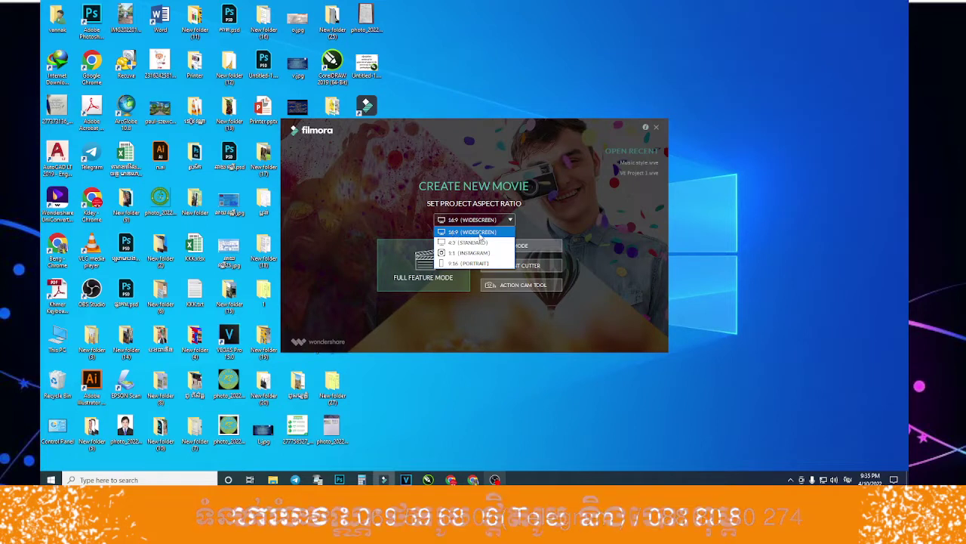
pyautogui.click(451, 234)
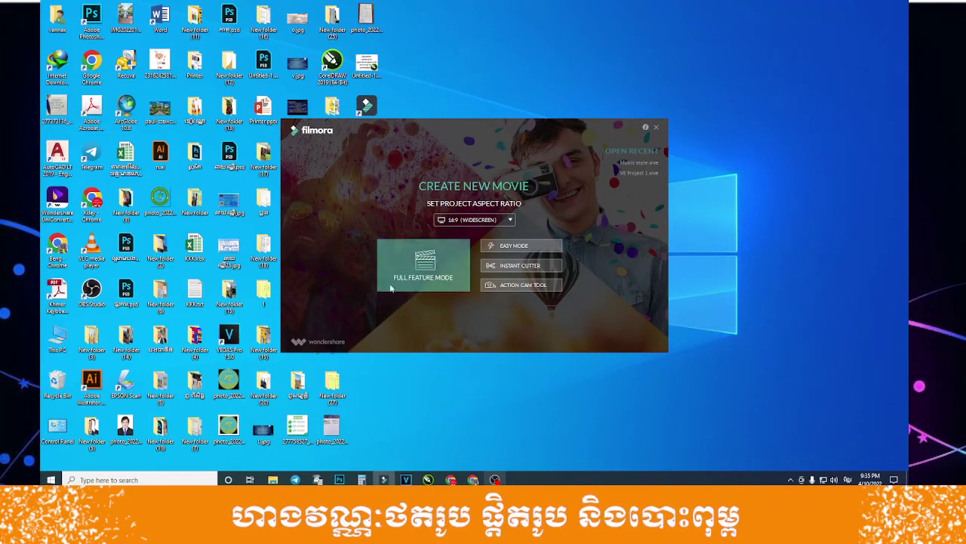
# Open Full Feature Mode, add a new timeline track, and place then delete the Gaming-Setups clip.
pyautogui.click(429, 275)
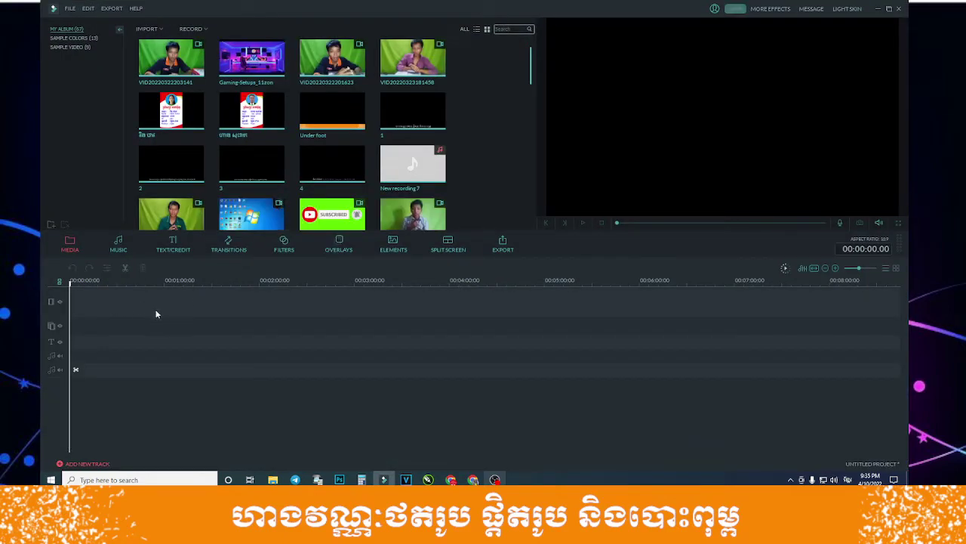
pyautogui.moveTo(532, 63)
pyautogui.mouseDown()
pyautogui.moveTo(509, 178)
pyautogui.moveTo(525, 42)
pyautogui.mouseUp()
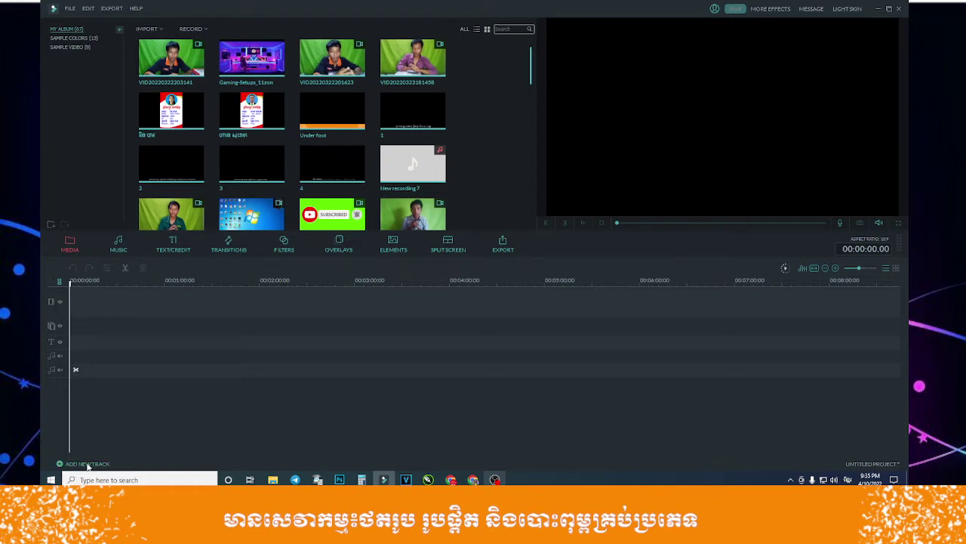
pyautogui.click(105, 465)
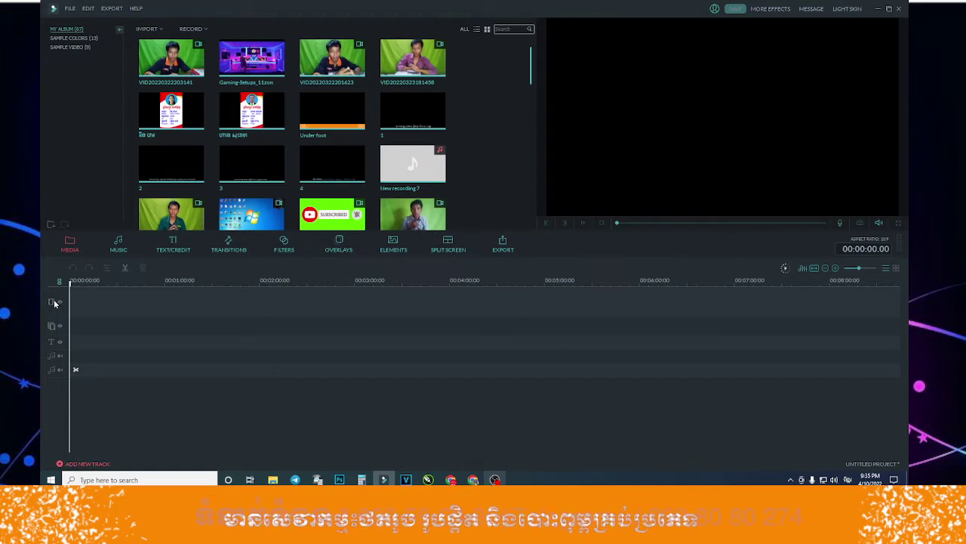
pyautogui.moveTo(266, 57)
pyautogui.mouseDown()
pyautogui.moveTo(86, 306)
pyautogui.moveTo(75, 302)
pyautogui.mouseUp()
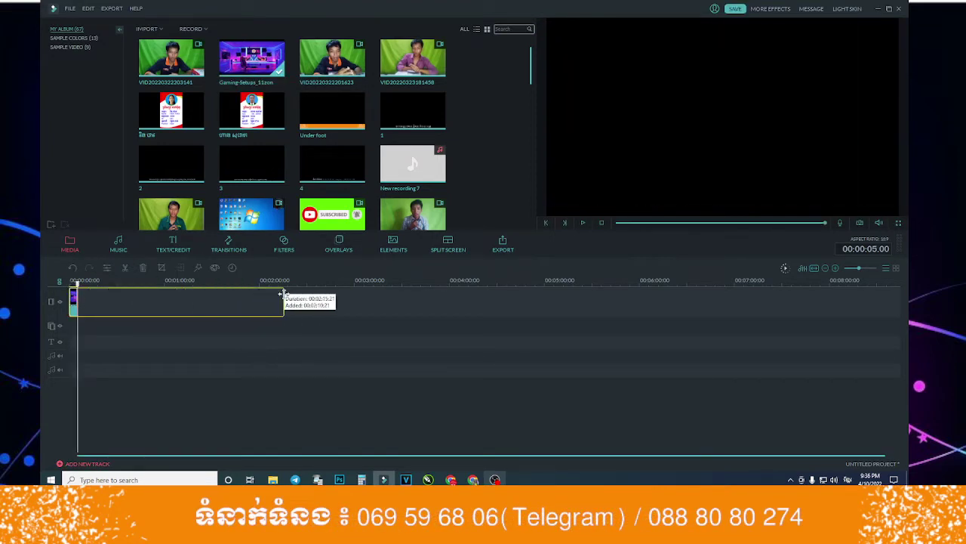
pyautogui.press('Delete')
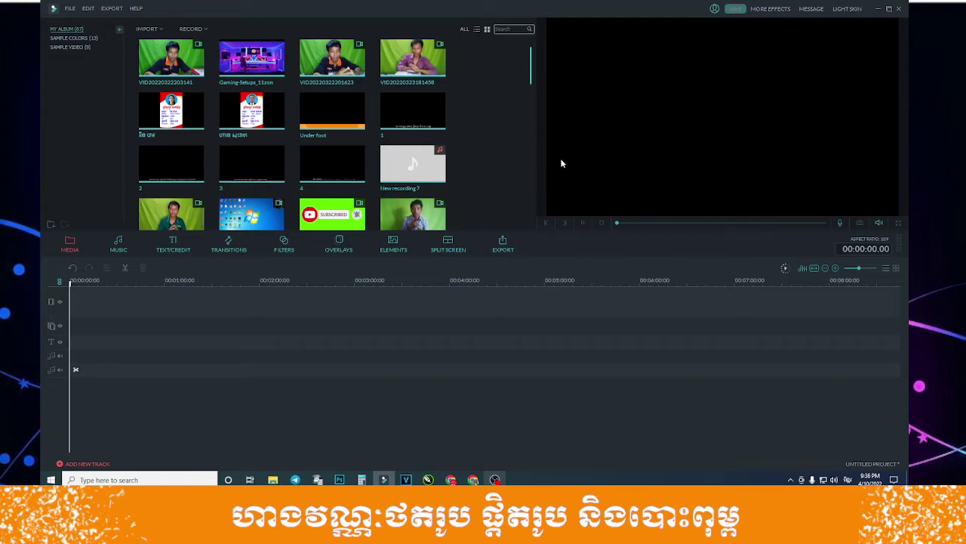
pyautogui.moveTo(529, 86); pyautogui.dragTo(515, 217)
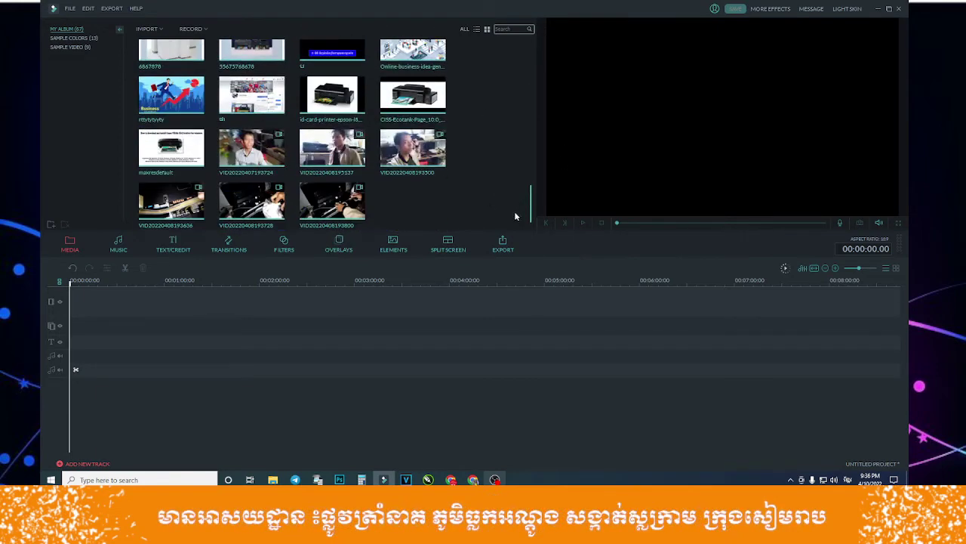
# In File Explorer, browse to Documents > Wondershare Filmora > Output and drag out intro GREE.mp4.
pyautogui.click(271, 481)
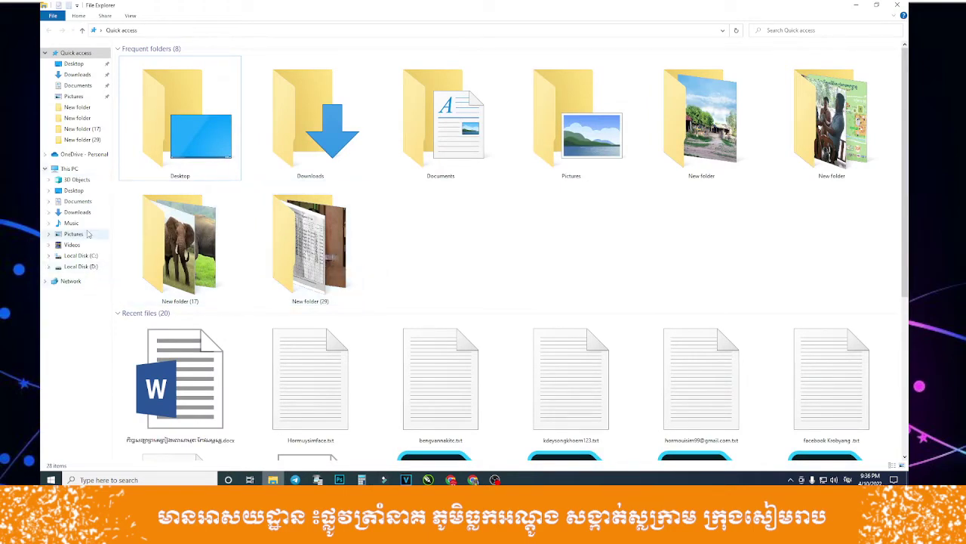
pyautogui.click(76, 85)
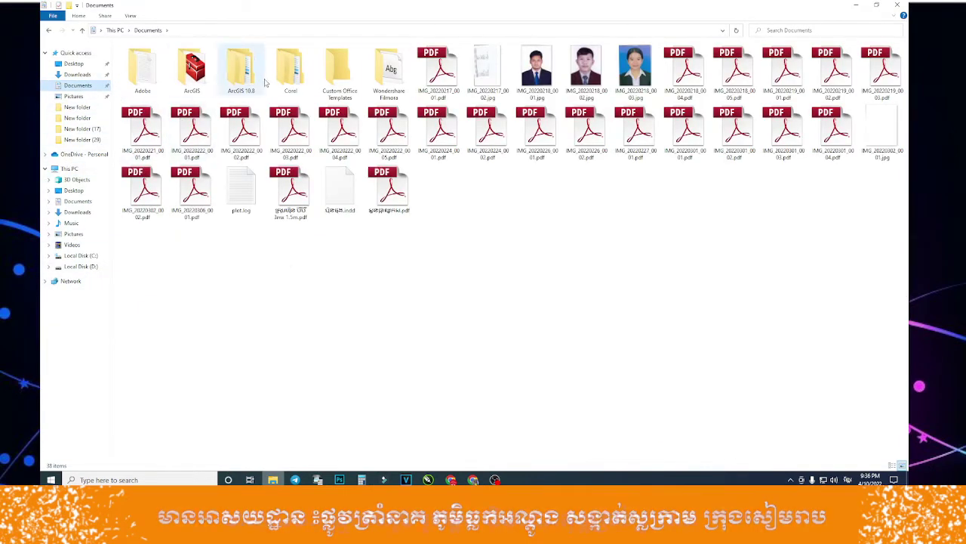
pyautogui.doubleClick(389, 72)
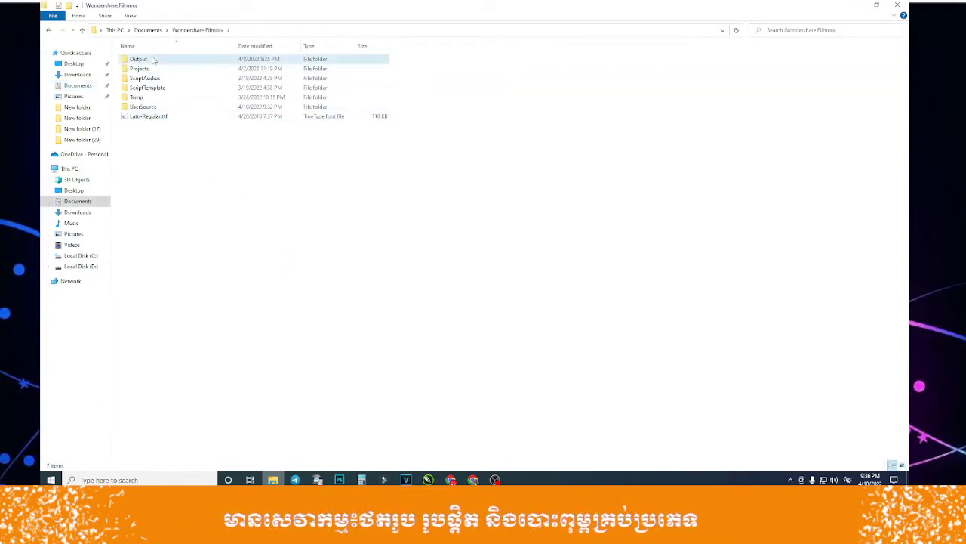
pyautogui.doubleClick(151, 58)
pyautogui.click(524, 66)
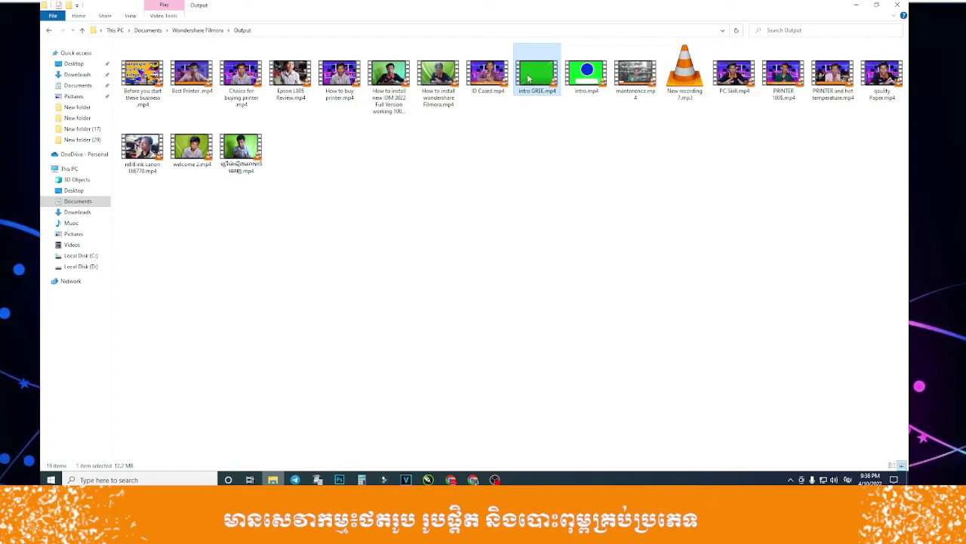
pyautogui.moveTo(540, 71)
pyautogui.mouseDown()
pyautogui.moveTo(415, 327)
pyautogui.moveTo(412, 189)
pyautogui.moveTo(410, 210)
pyautogui.mouseUp()
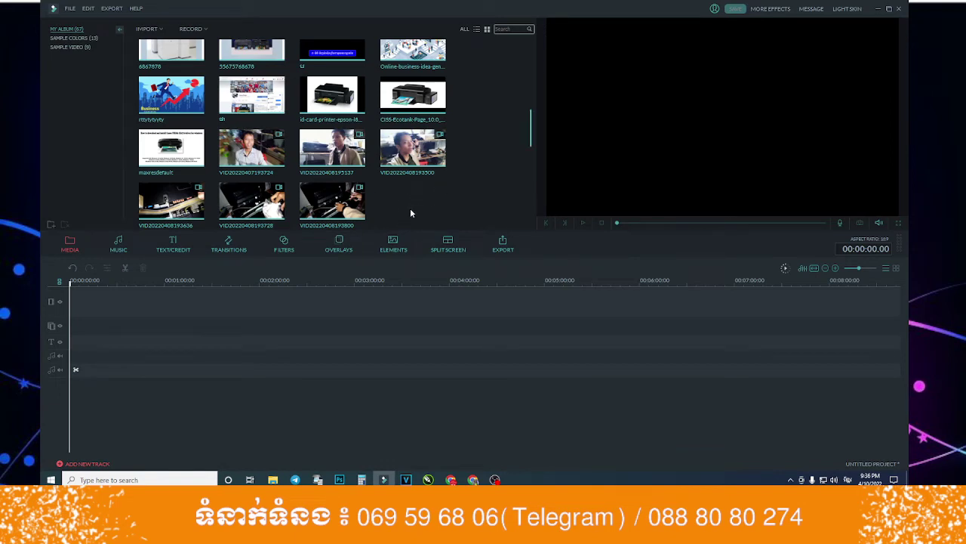
# Shrink Filmora's window and drag intro.mp4 from Explorer into its media library.
pyautogui.click(889, 9)
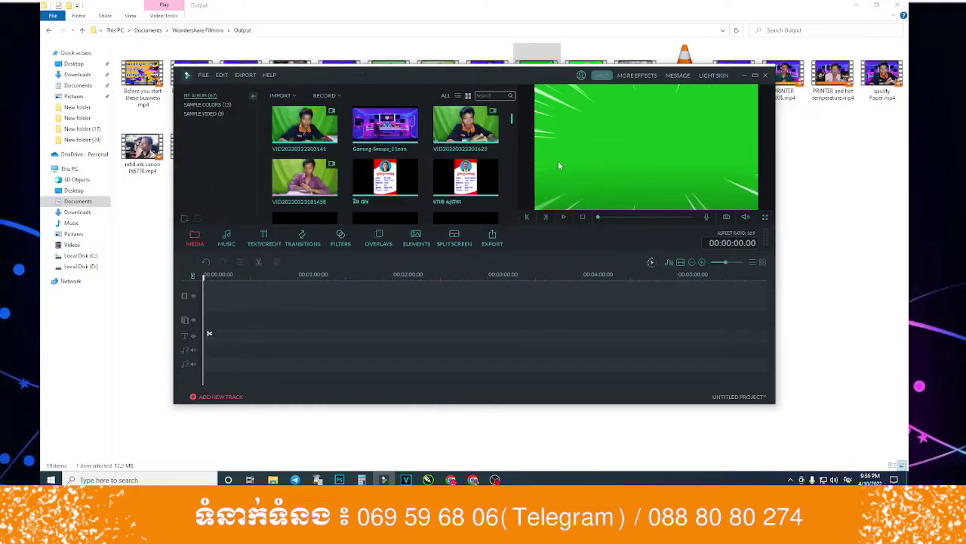
pyautogui.moveTo(539, 76); pyautogui.dragTo(532, 223)
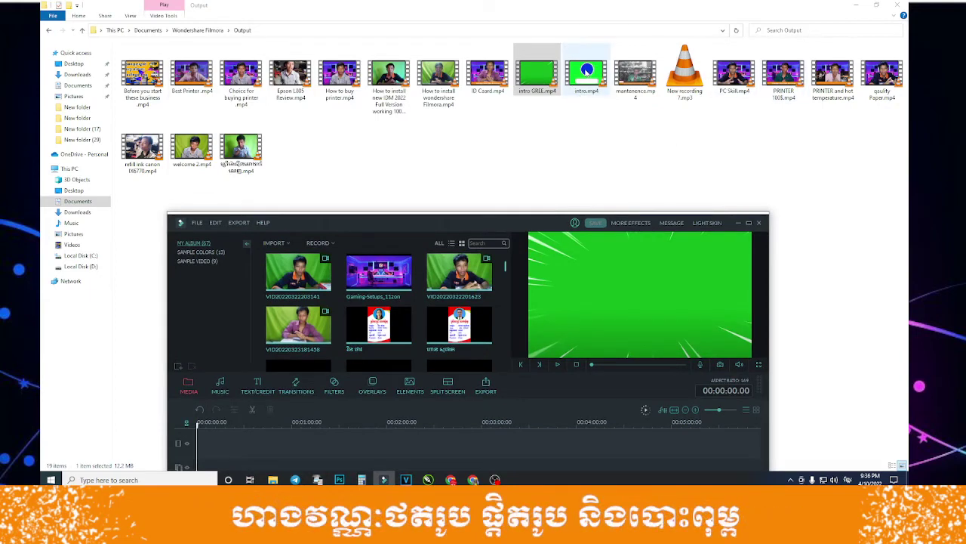
pyautogui.moveTo(600, 76)
pyautogui.mouseDown()
pyautogui.moveTo(410, 307)
pyautogui.moveTo(323, 302)
pyautogui.mouseUp()
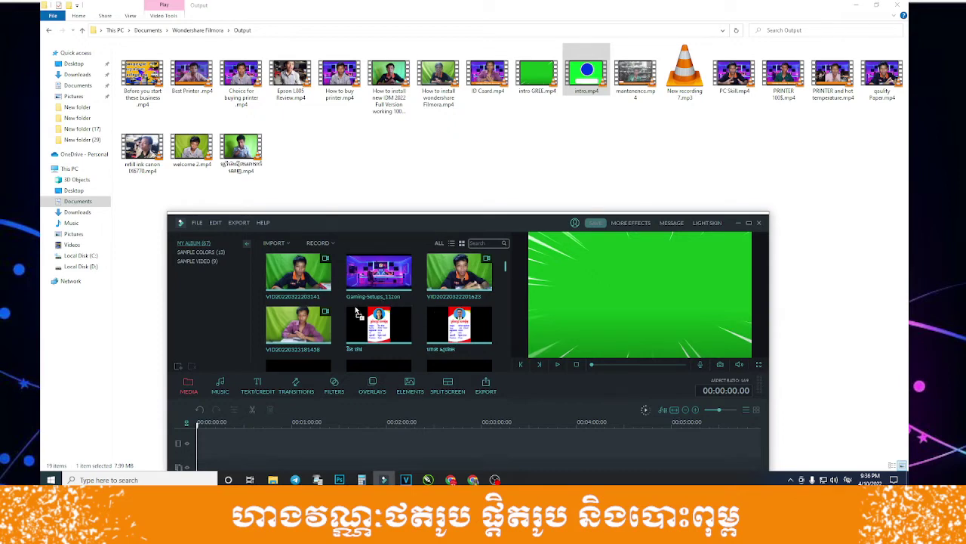
pyautogui.moveTo(322, 302); pyautogui.dragTo(392, 315)
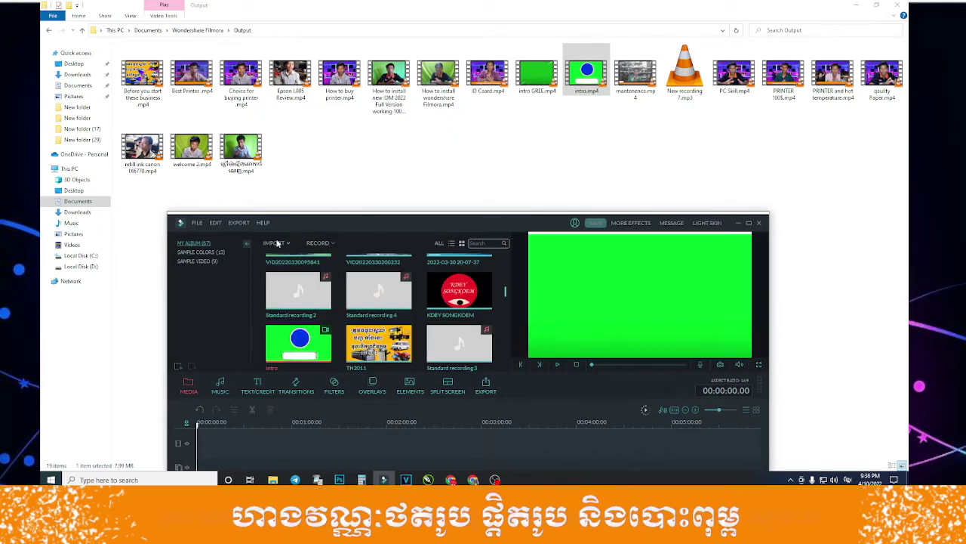
# Scroll through the media library to check the import, then maximize Filmora again.
pyautogui.scroll(-1, 454, 323)
pyautogui.scroll(-1, 453, 324)
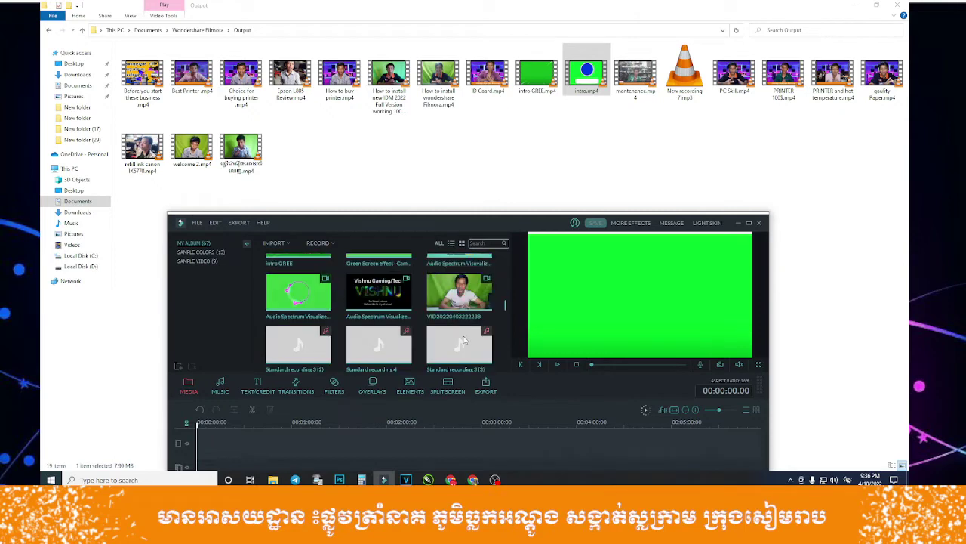
pyautogui.scroll(-3, 505, 305)
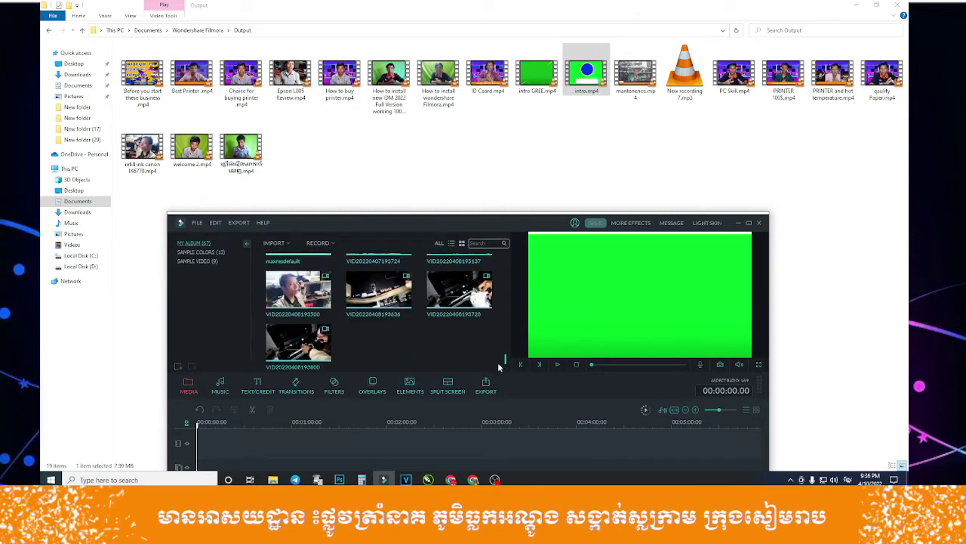
pyautogui.scroll(-2, 449, 352)
pyautogui.scroll(2, 448, 352)
pyautogui.scroll(2, 438, 354)
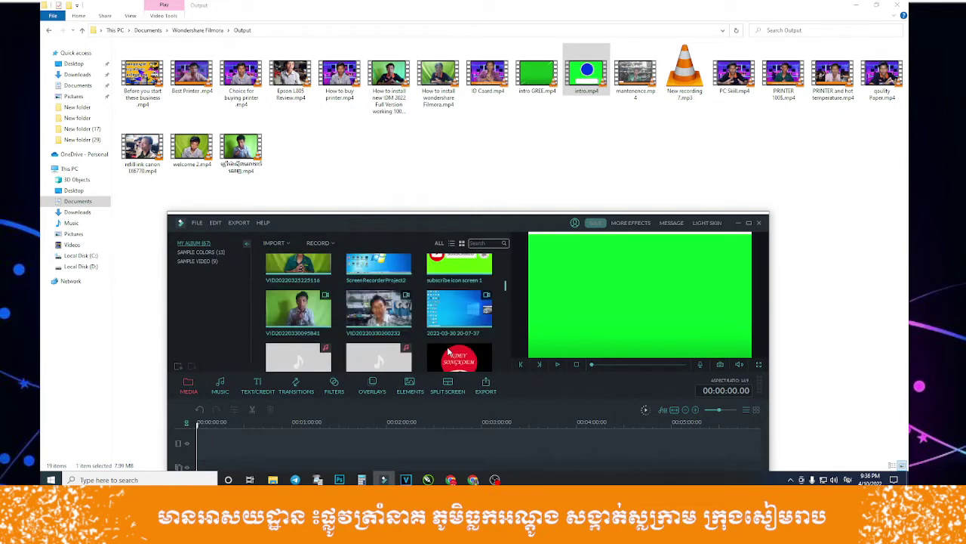
pyautogui.scroll(2, 423, 359)
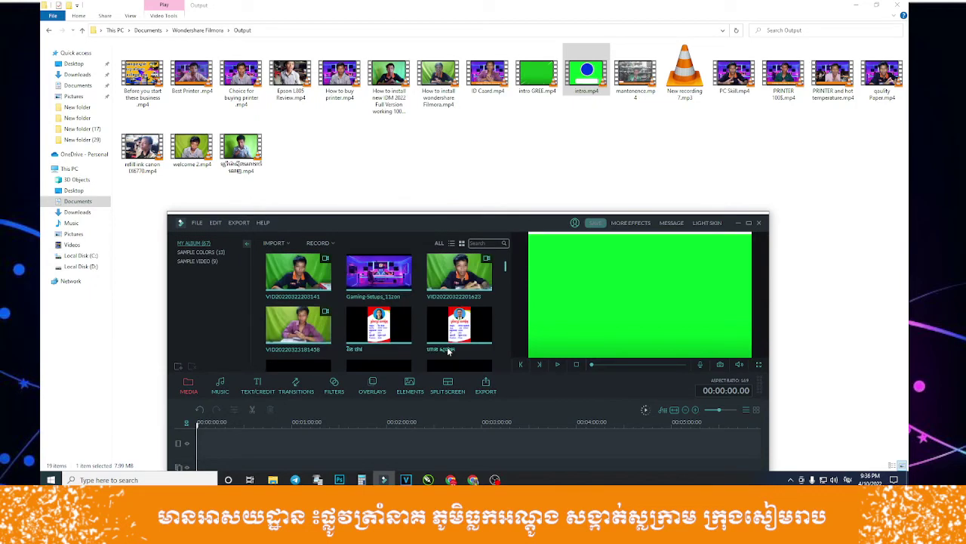
pyautogui.click(748, 224)
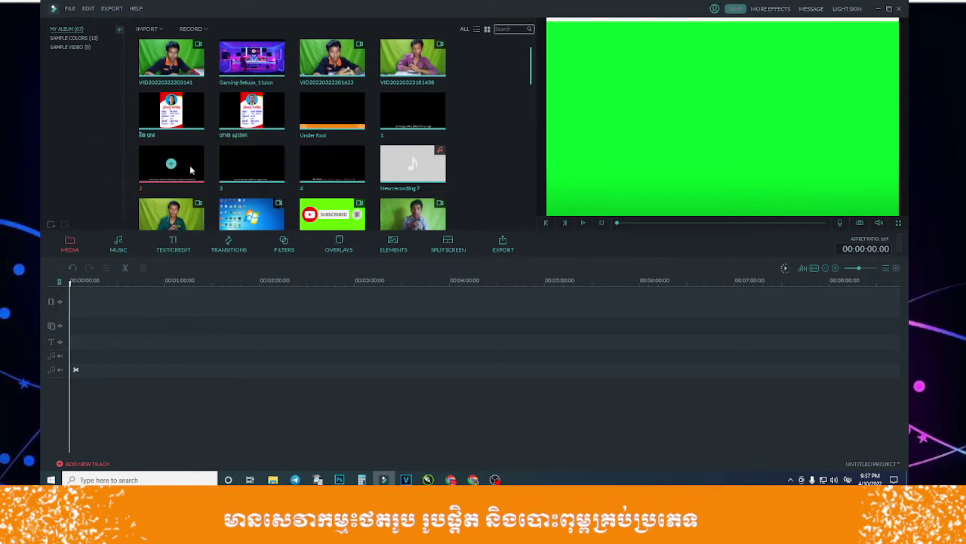
pyautogui.click(70, 9)
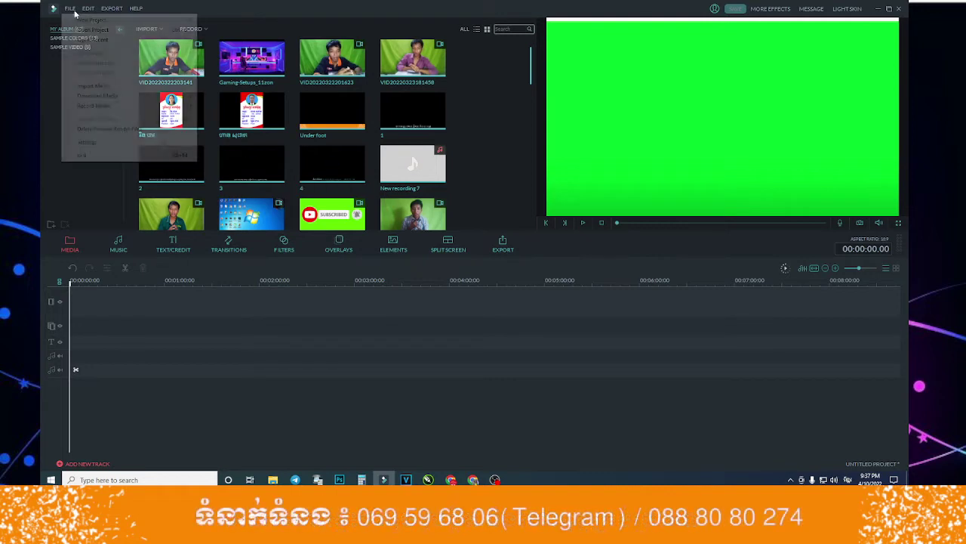
pyautogui.moveTo(181, 21)
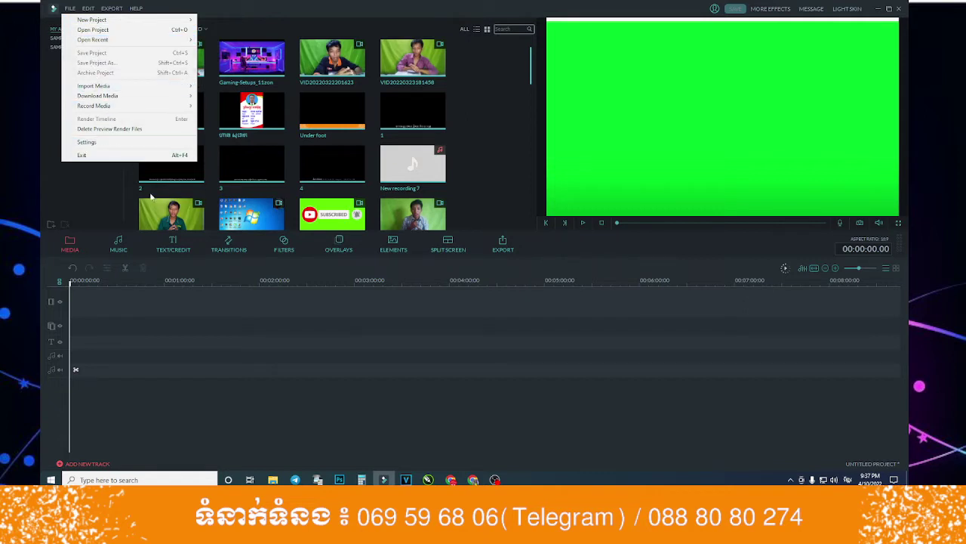
pyautogui.click(87, 142)
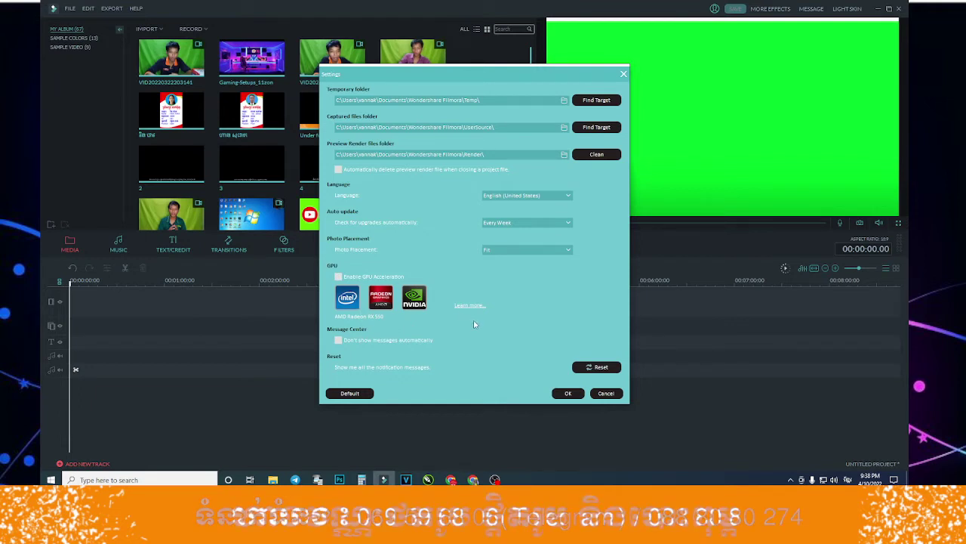
pyautogui.click(563, 397)
pyautogui.click(69, 9)
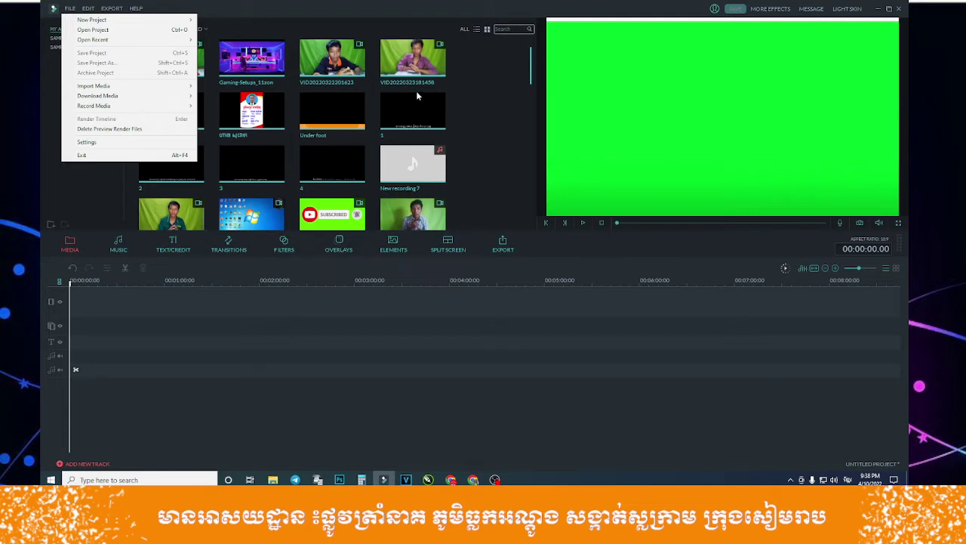
pyautogui.click(489, 95)
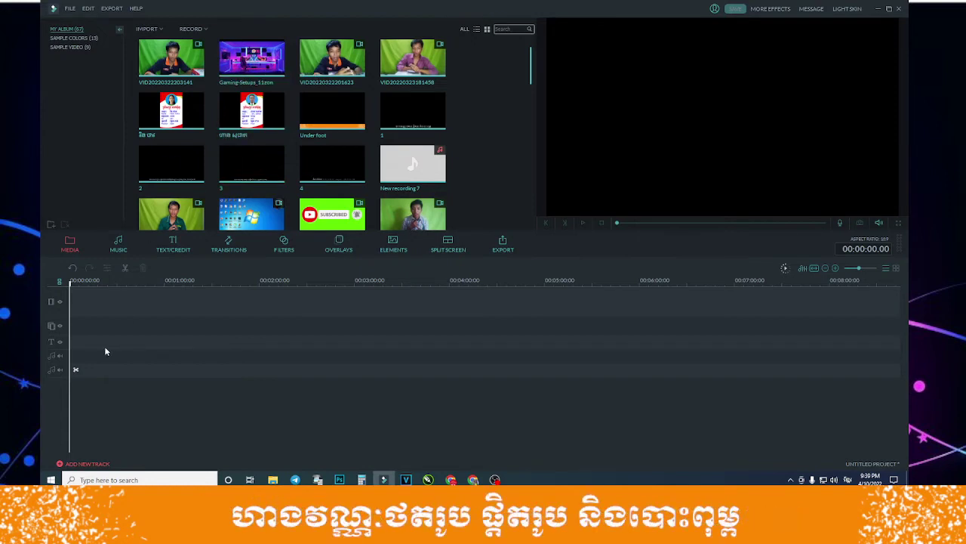
# Place the Gaming-Setups_11zon image at the start of the first video track.
pyautogui.moveTo(252, 60); pyautogui.dragTo(84, 306)
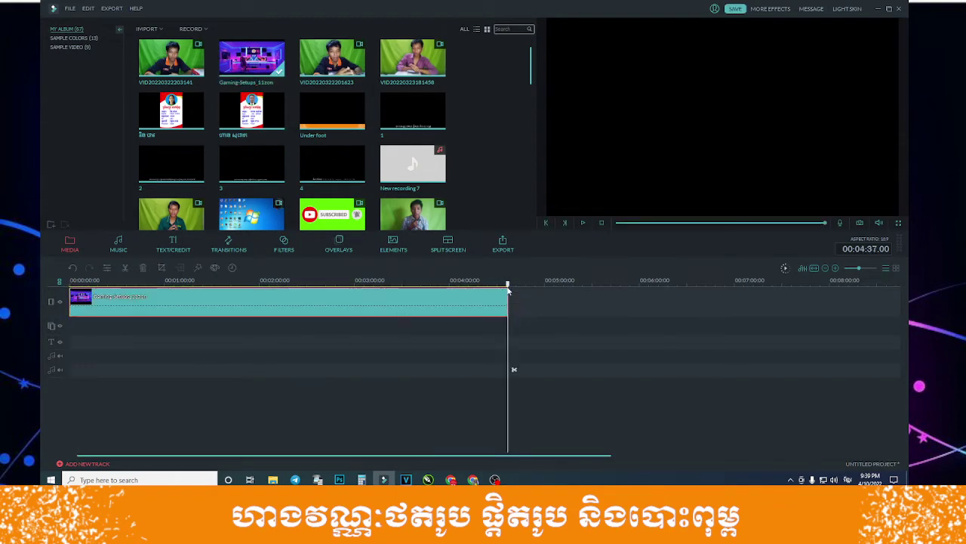
pyautogui.click(509, 290)
pyautogui.moveTo(509, 291); pyautogui.dragTo(156, 285)
pyautogui.click(207, 300)
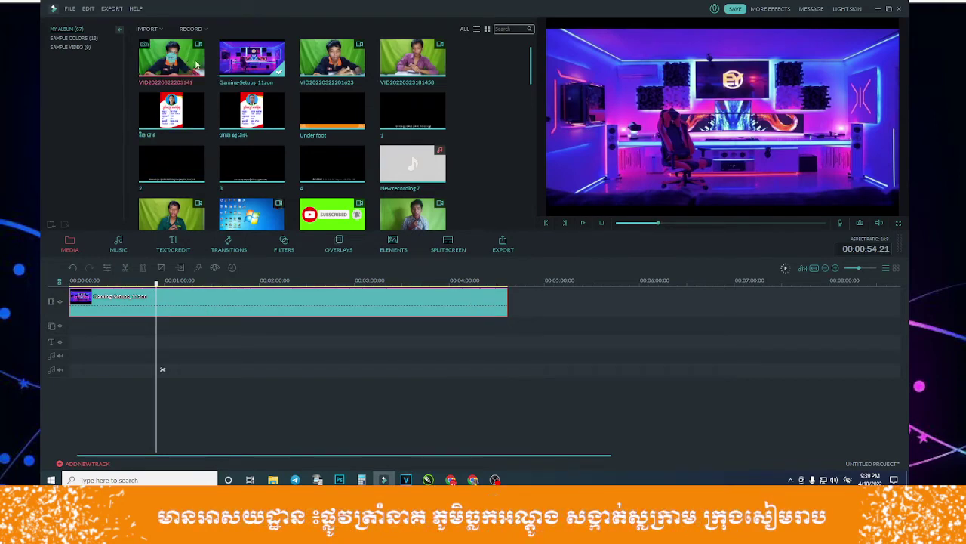
pyautogui.moveTo(196, 65)
pyautogui.mouseDown()
pyautogui.moveTo(123, 346)
pyautogui.moveTo(215, 331)
pyautogui.mouseUp()
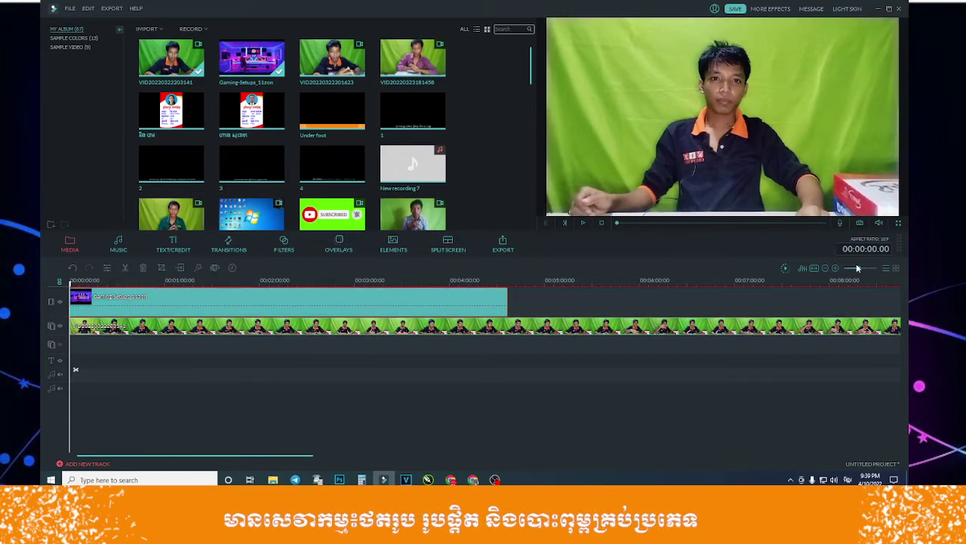
pyautogui.moveTo(860, 269); pyautogui.dragTo(854, 269)
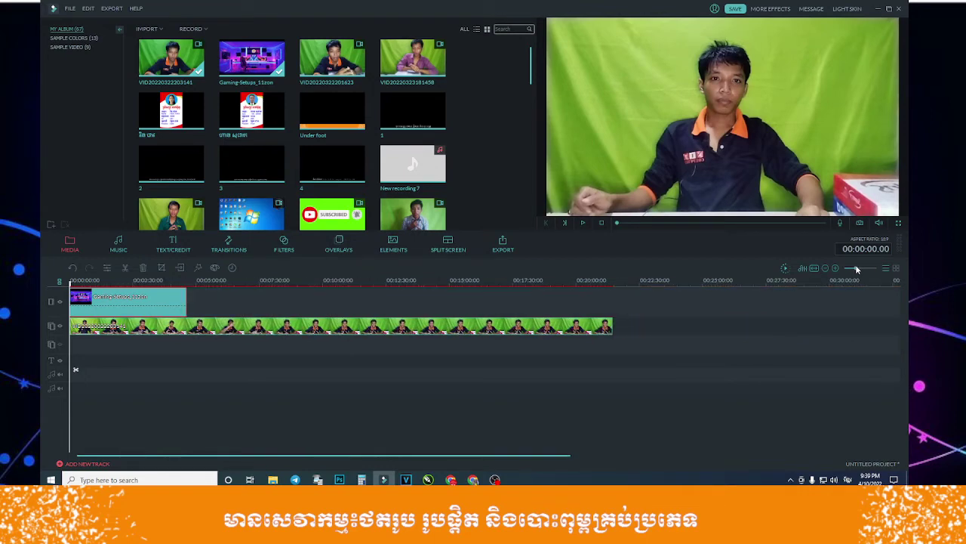
pyautogui.click(188, 296)
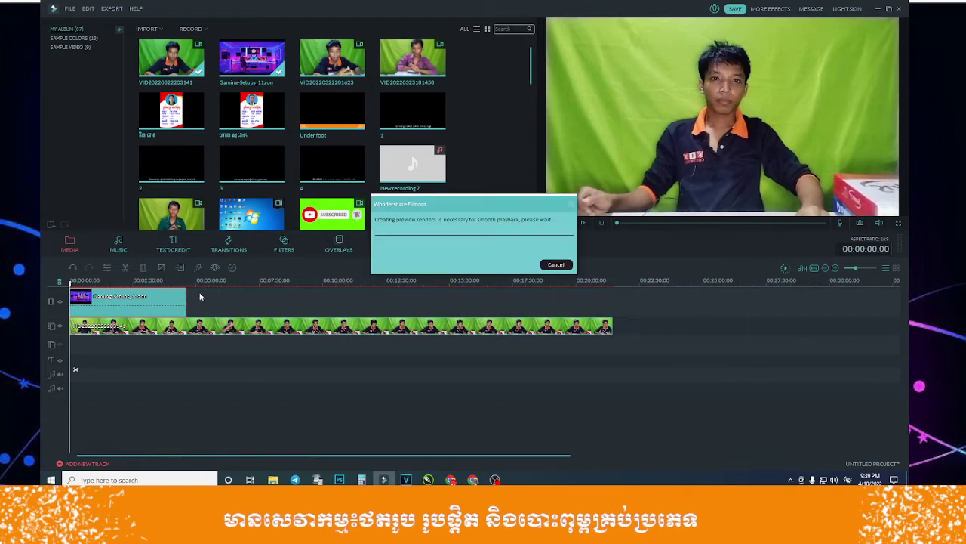
pyautogui.click(552, 264)
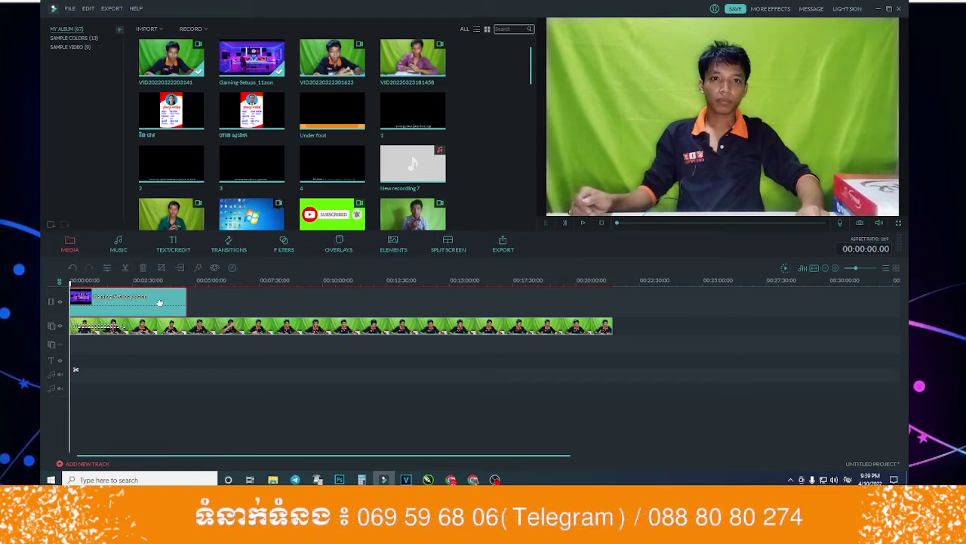
pyautogui.moveTo(70, 280); pyautogui.dragTo(613, 280)
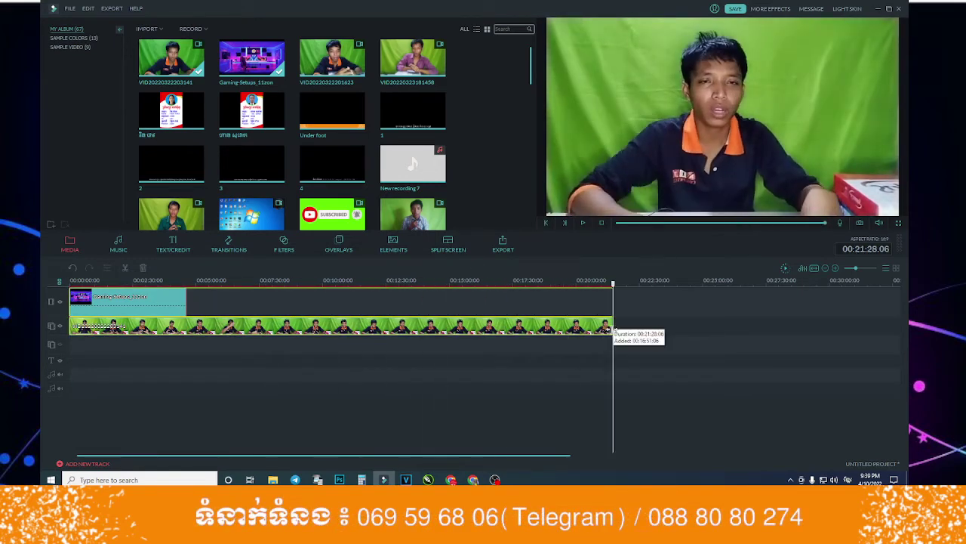
# Stretch the Gaming-Setups background to end at 21:28 with the presenter, zooming to fit both clips.
pyautogui.moveTo(609, 326); pyautogui.dragTo(611, 326)
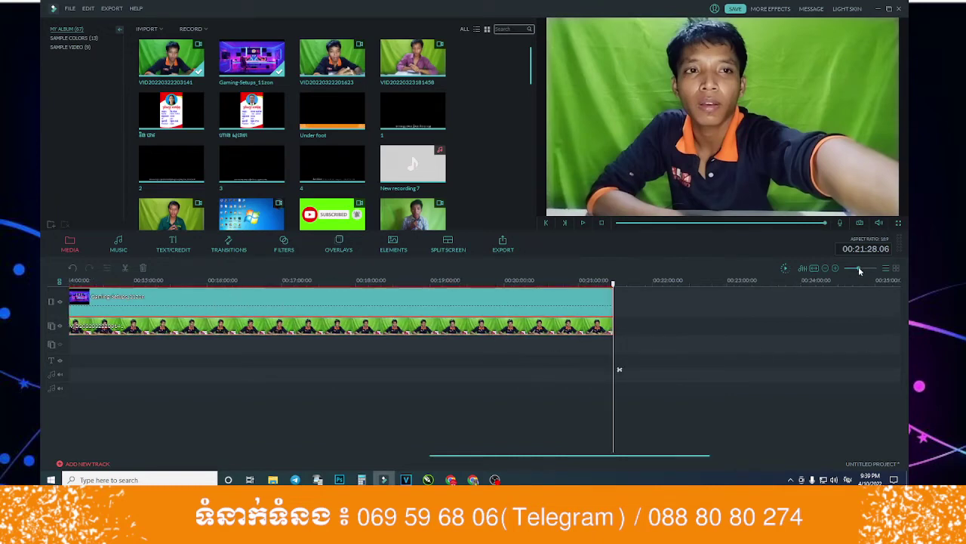
pyautogui.moveTo(852, 268)
pyautogui.mouseDown()
pyautogui.moveTo(843, 268)
pyautogui.moveTo(858, 271)
pyautogui.mouseUp()
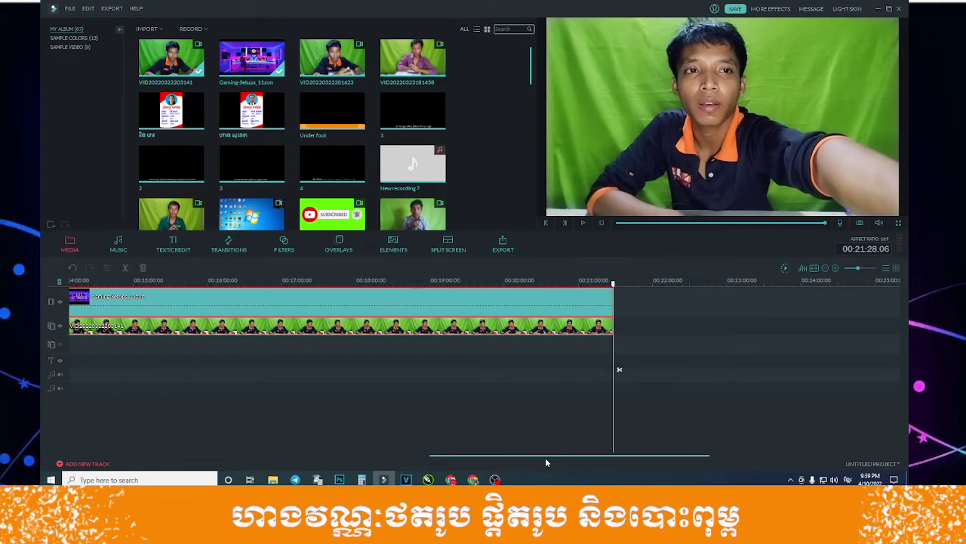
pyautogui.moveTo(543, 456); pyautogui.dragTo(283, 457)
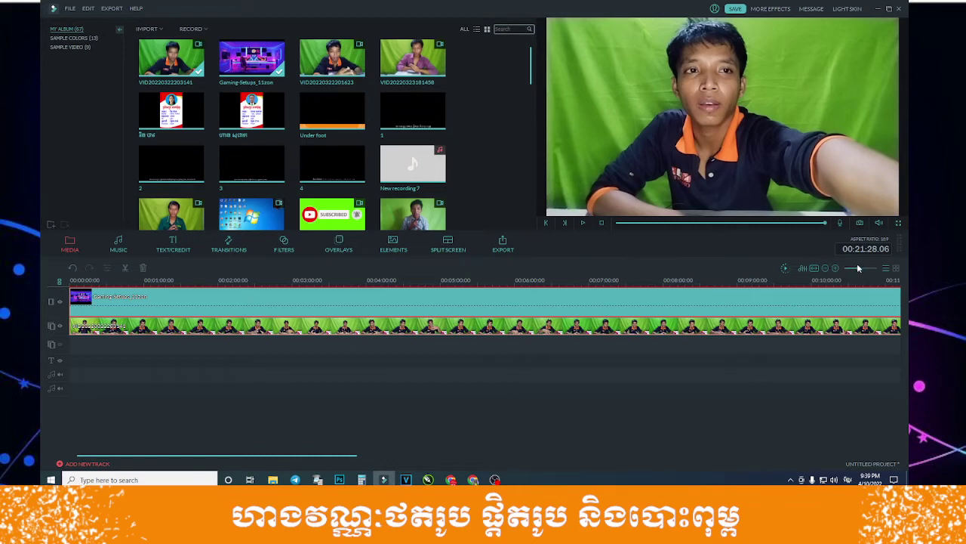
pyautogui.moveTo(858, 268); pyautogui.dragTo(855, 268)
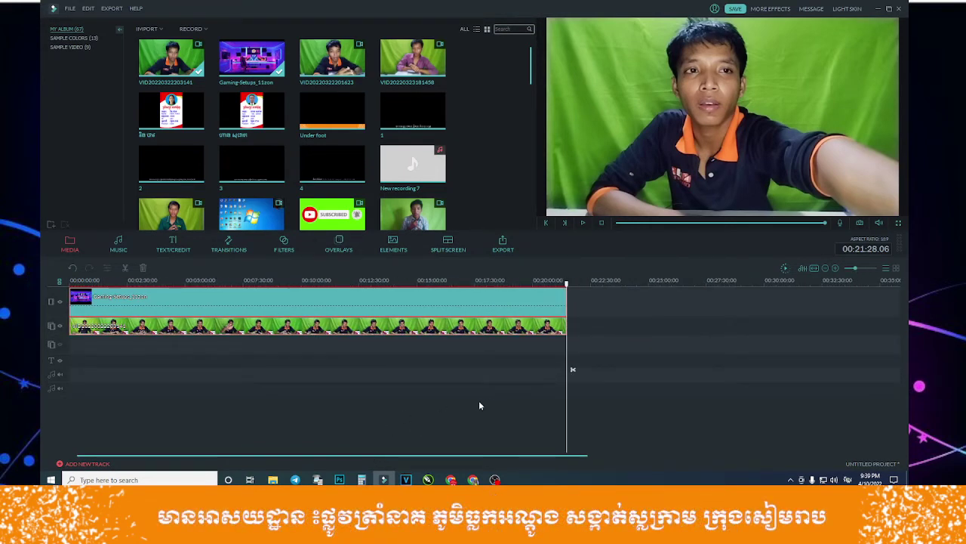
pyautogui.click(190, 332)
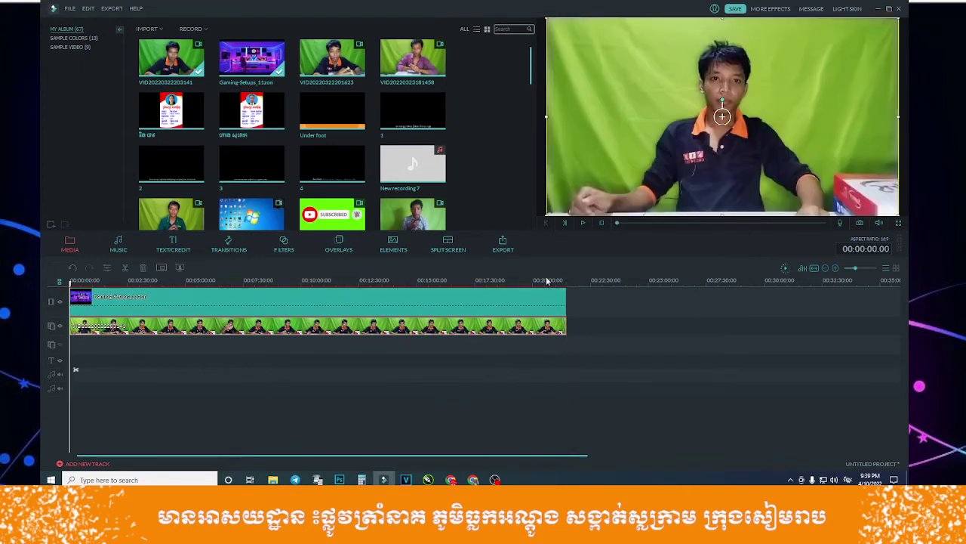
pyautogui.click(265, 305)
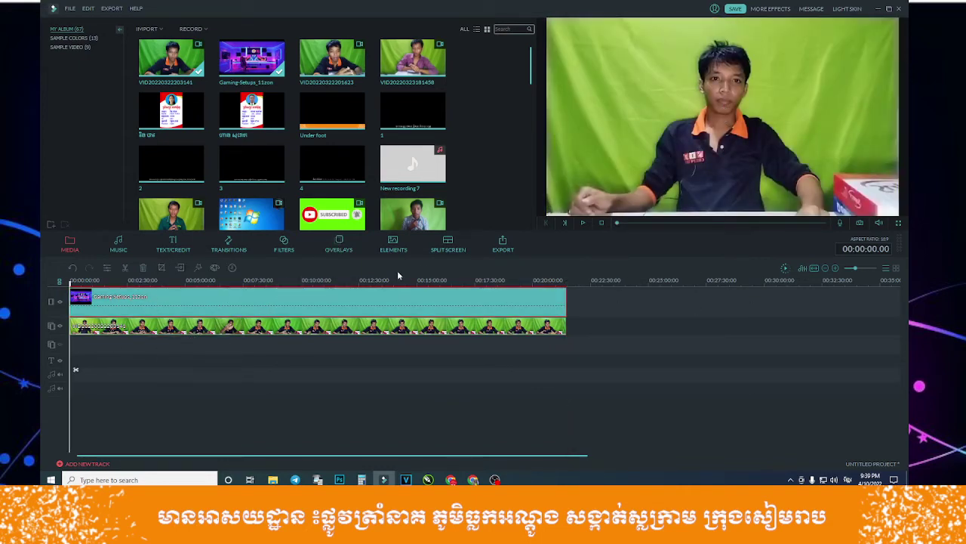
pyautogui.click(199, 299)
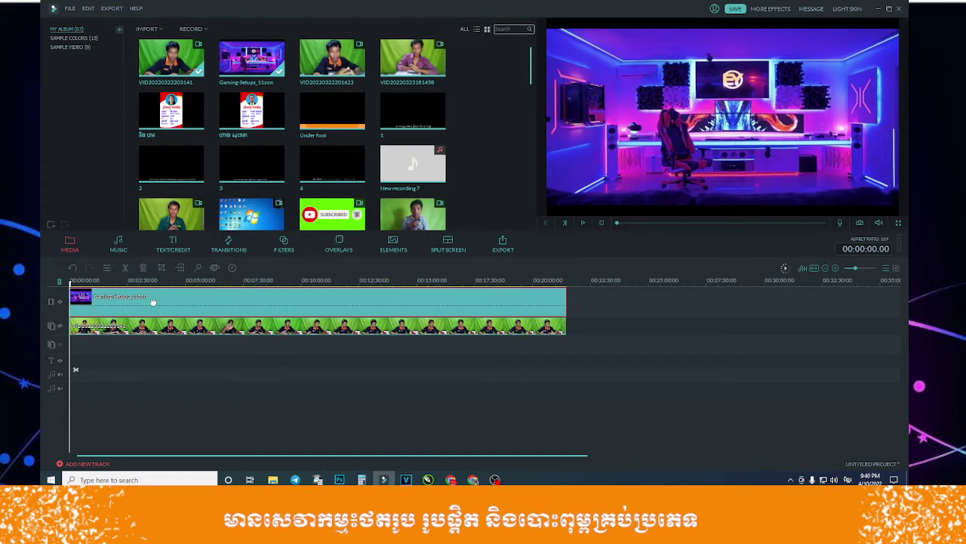
pyautogui.rightClick(153, 301)
pyautogui.click(136, 304)
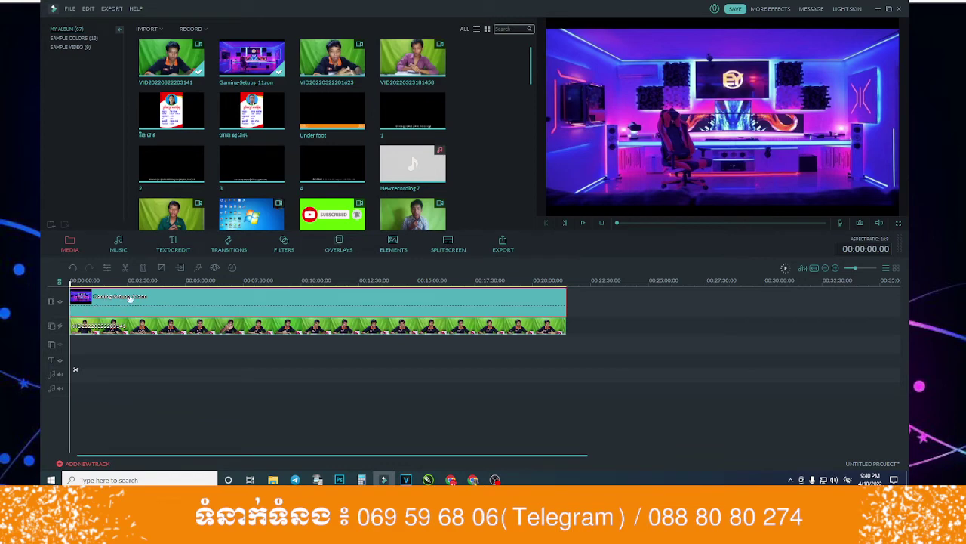
# Use Crop and Zoom (Alt+C) to crop the background to 16:9, 764 × 430, centred on the desk and chair.
pyautogui.rightClick(99, 301)
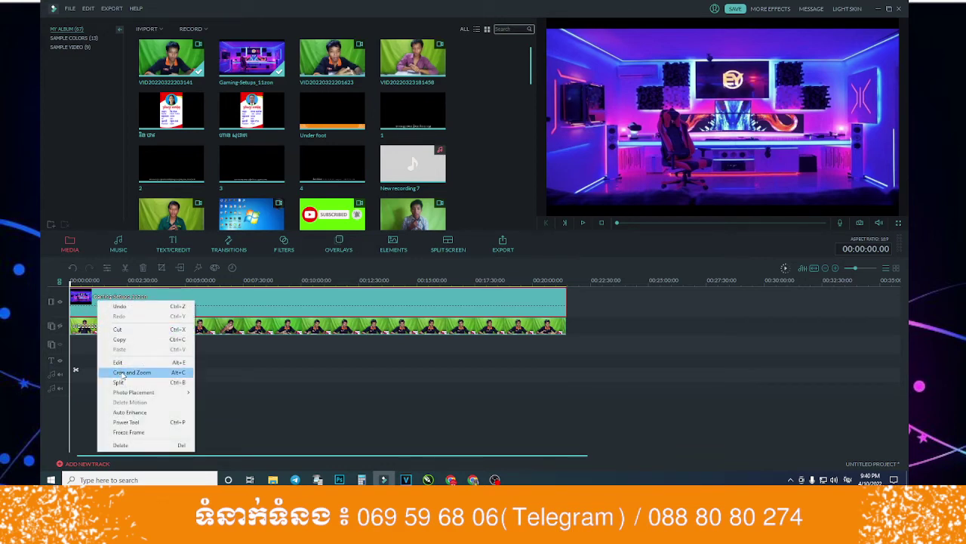
pyautogui.press('Escape')
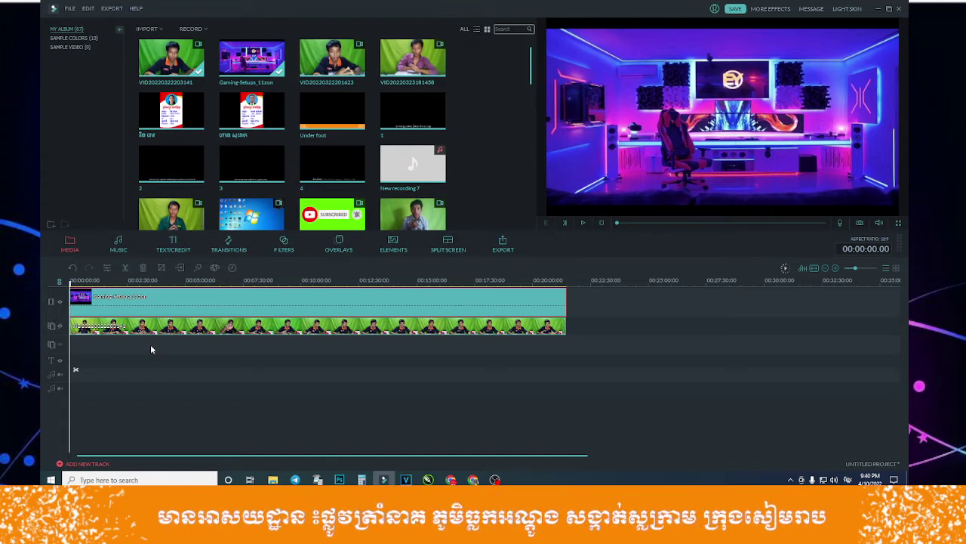
pyautogui.hotkey('alt', 'c')
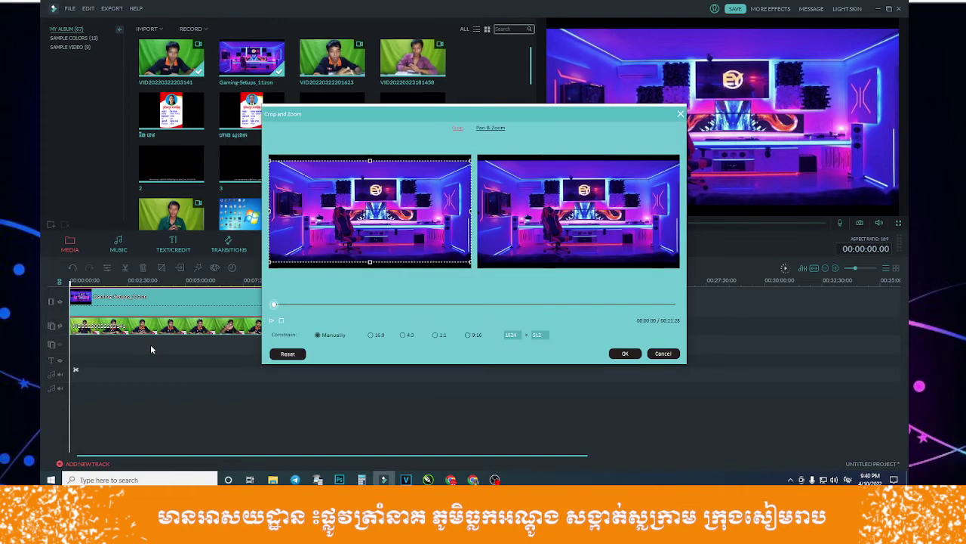
pyautogui.click(371, 335)
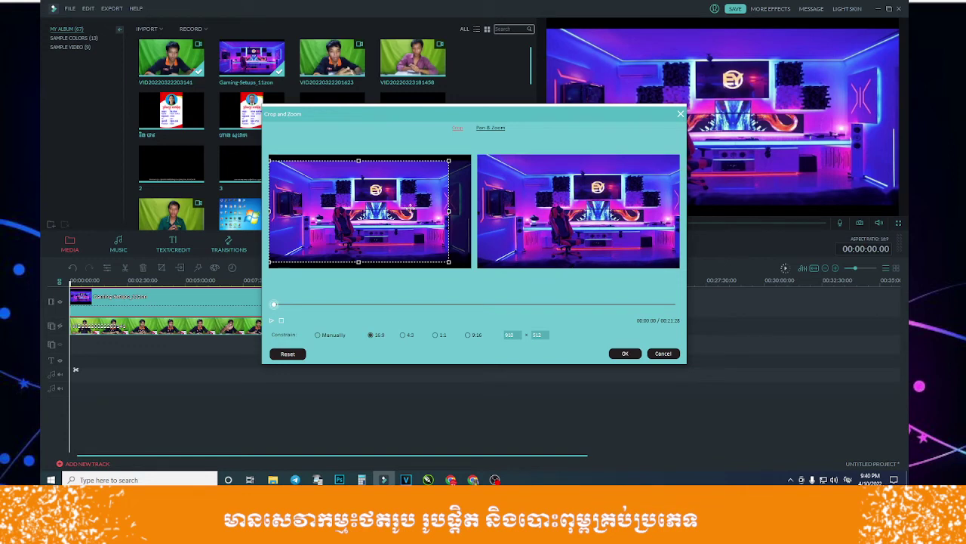
pyautogui.moveTo(410, 212); pyautogui.dragTo(414, 211)
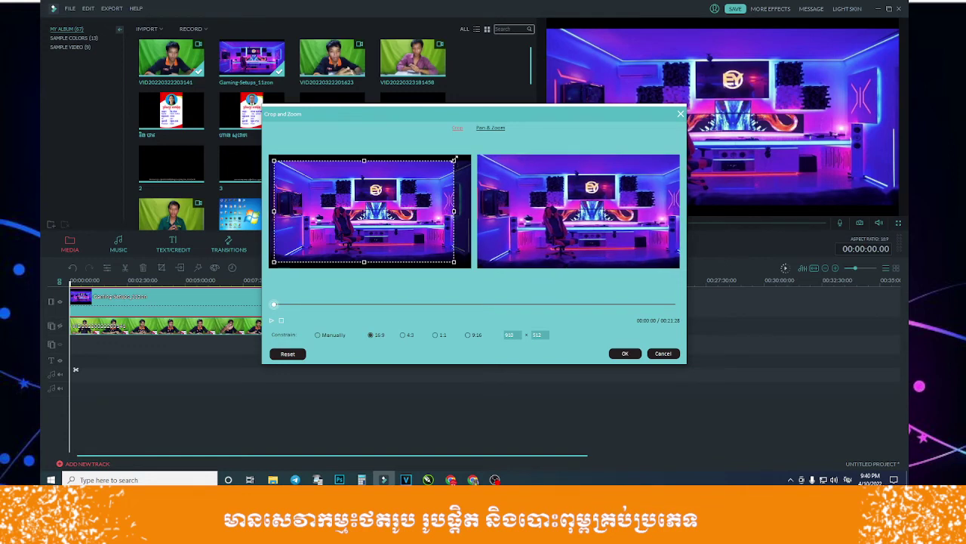
pyautogui.moveTo(454, 160); pyautogui.dragTo(425, 178)
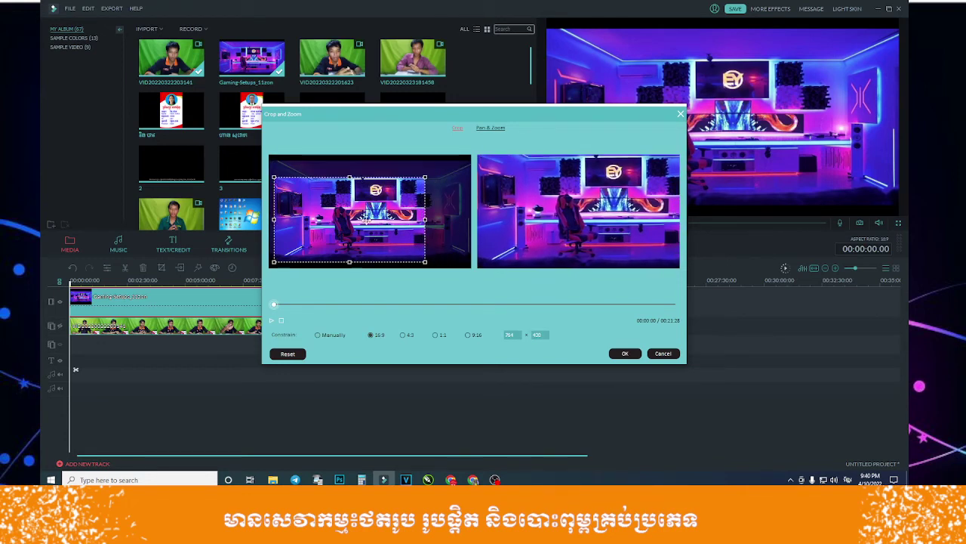
pyautogui.moveTo(364, 218); pyautogui.dragTo(384, 211)
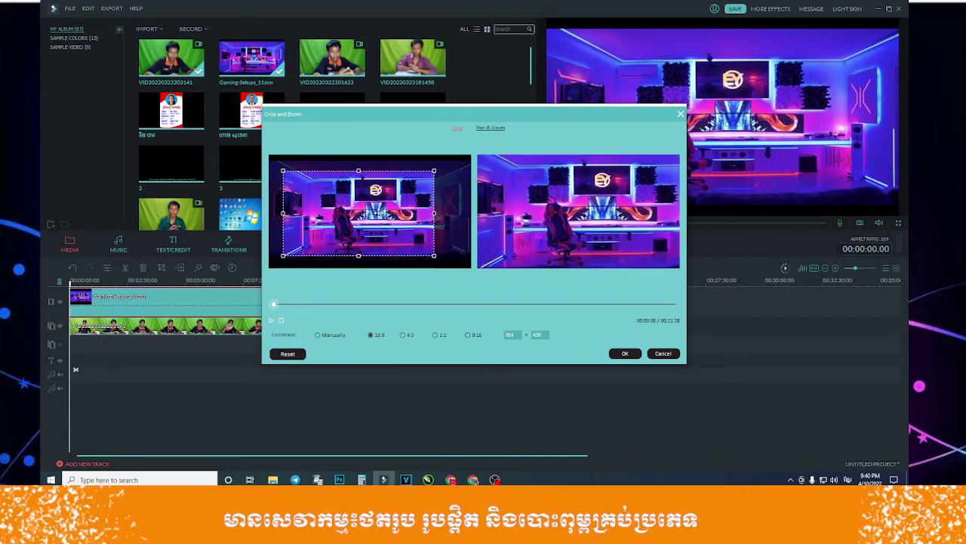
pyautogui.click(625, 353)
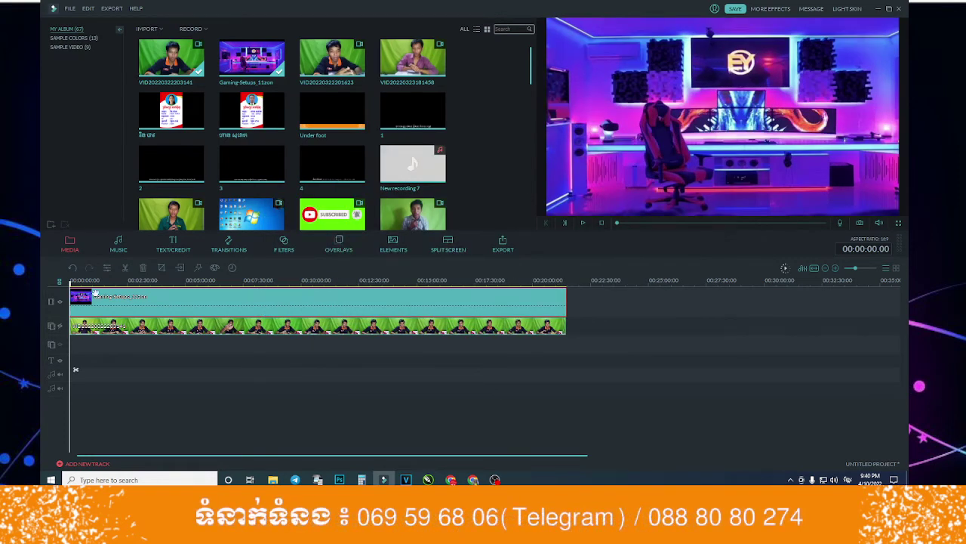
# Open the chroma key settings from the presenter clip's right-click options.
pyautogui.click(179, 328)
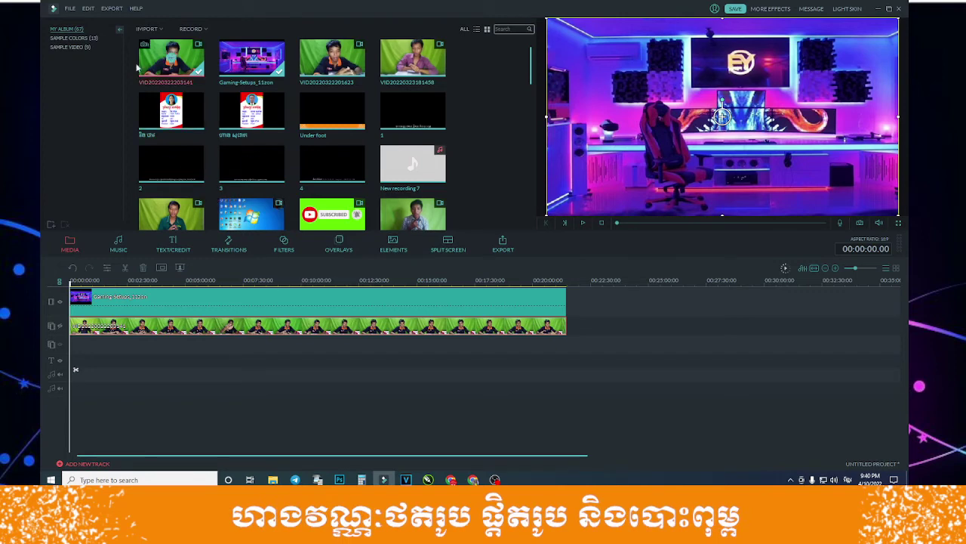
pyautogui.rightClick(193, 325)
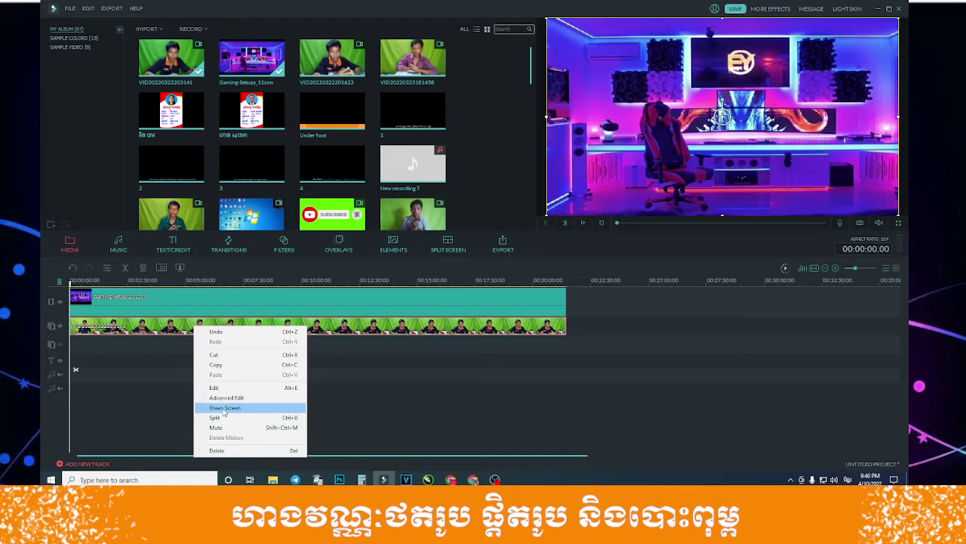
pyautogui.click(224, 408)
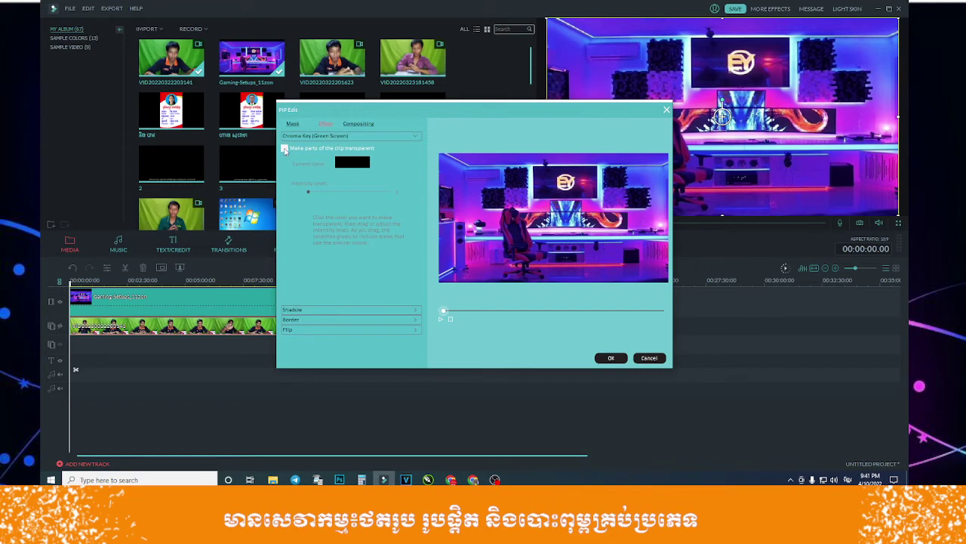
# Cancel the PIP Edit transparency dialog and move the playhead to about 00:01:13.
pyautogui.click(649, 358)
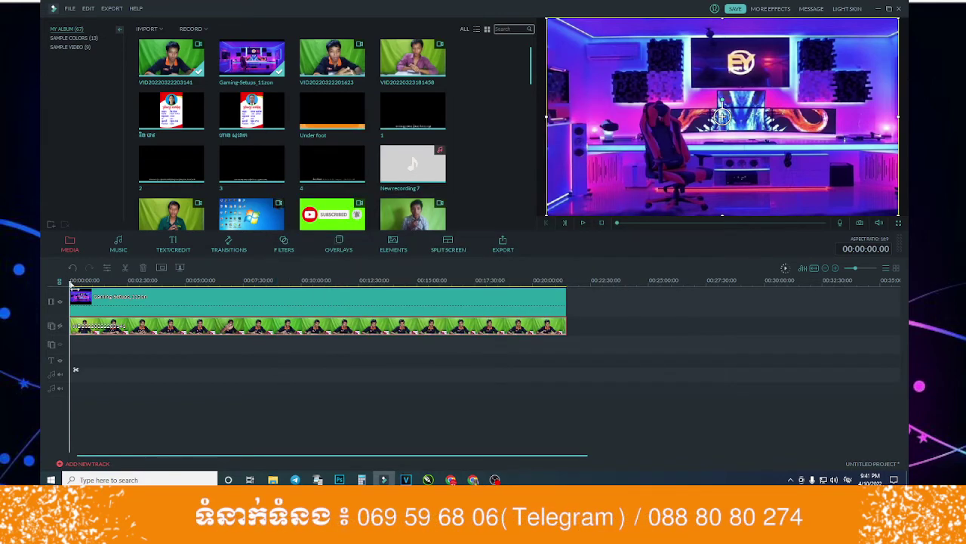
pyautogui.click(87, 282)
pyautogui.click(98, 298)
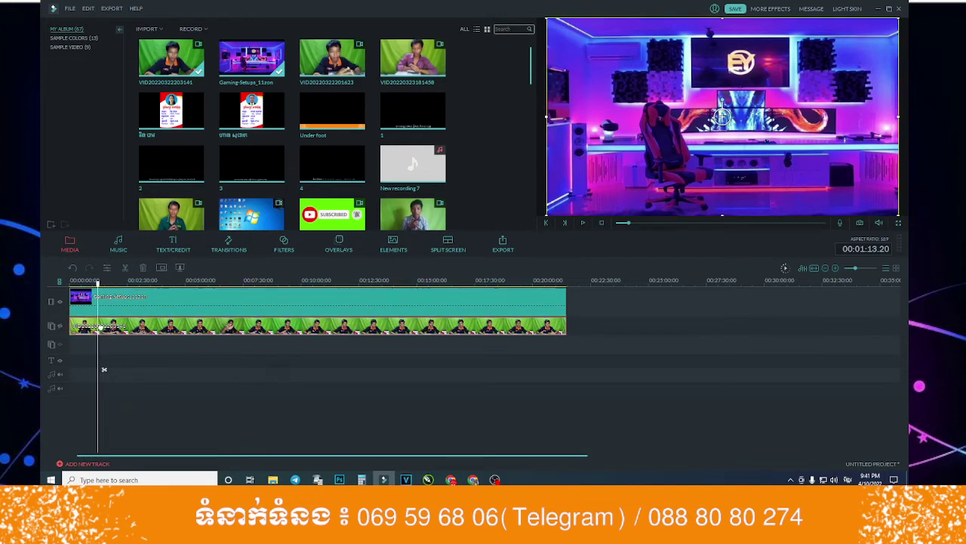
# In the presenter's Green Screen settings, enable transparency, sample the green backdrop, set intensity 20, and apply.
pyautogui.click(59, 325)
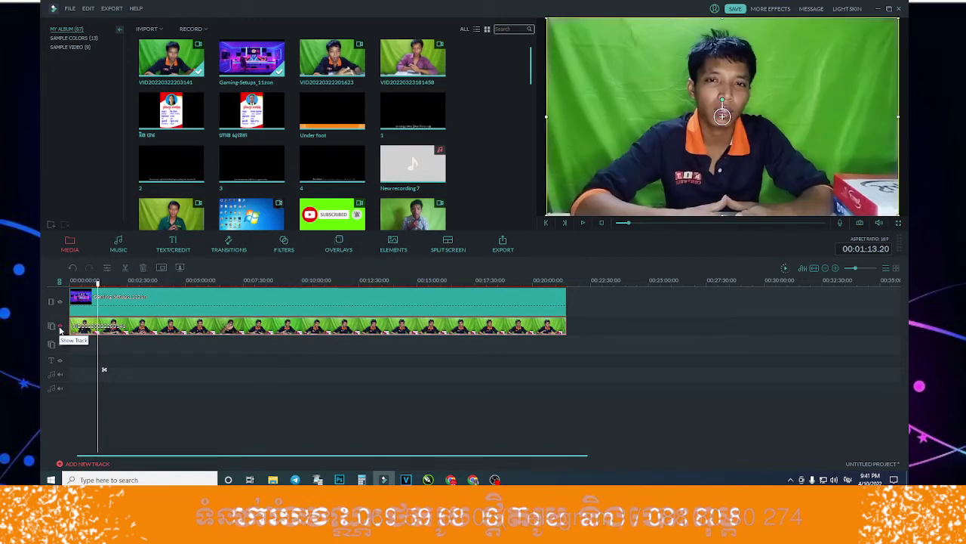
pyautogui.rightClick(112, 327)
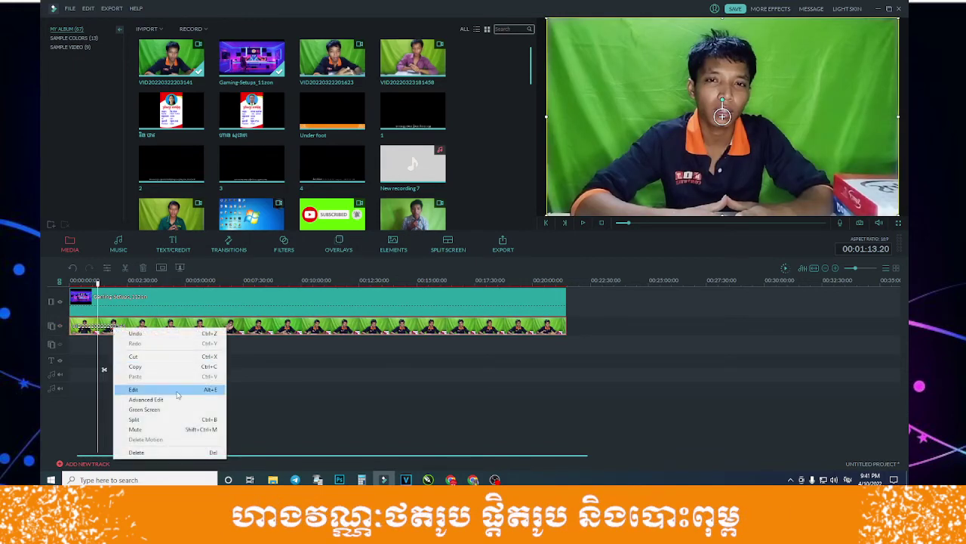
pyautogui.click(145, 413)
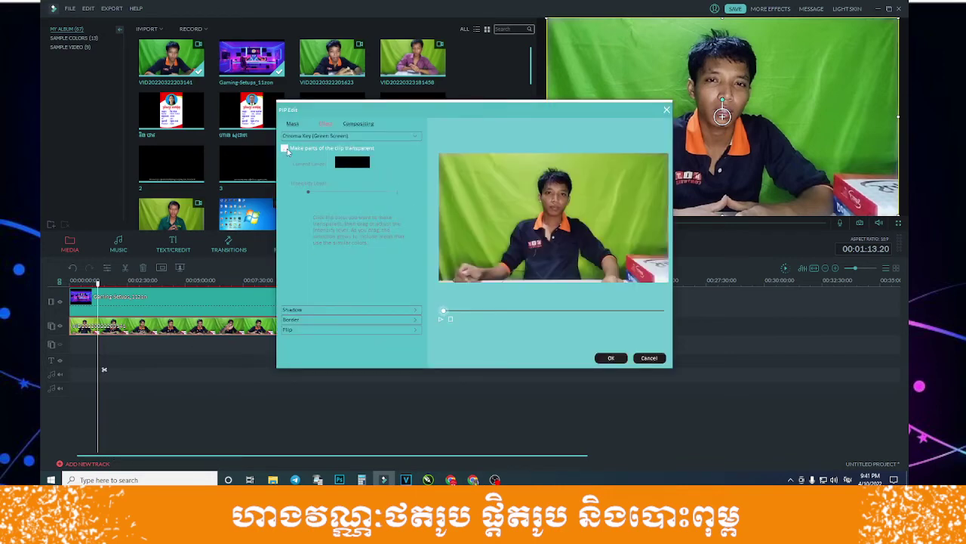
pyautogui.click(284, 148)
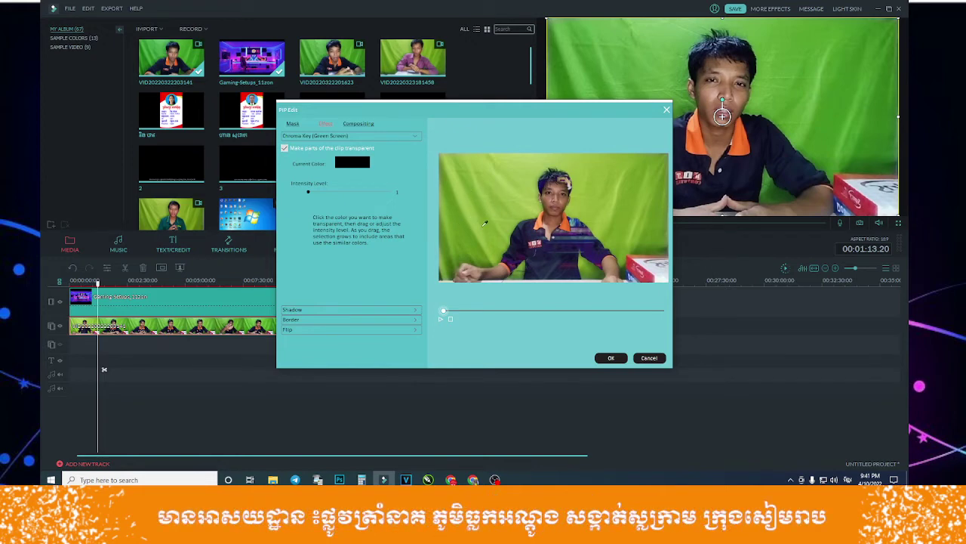
pyautogui.click(484, 224)
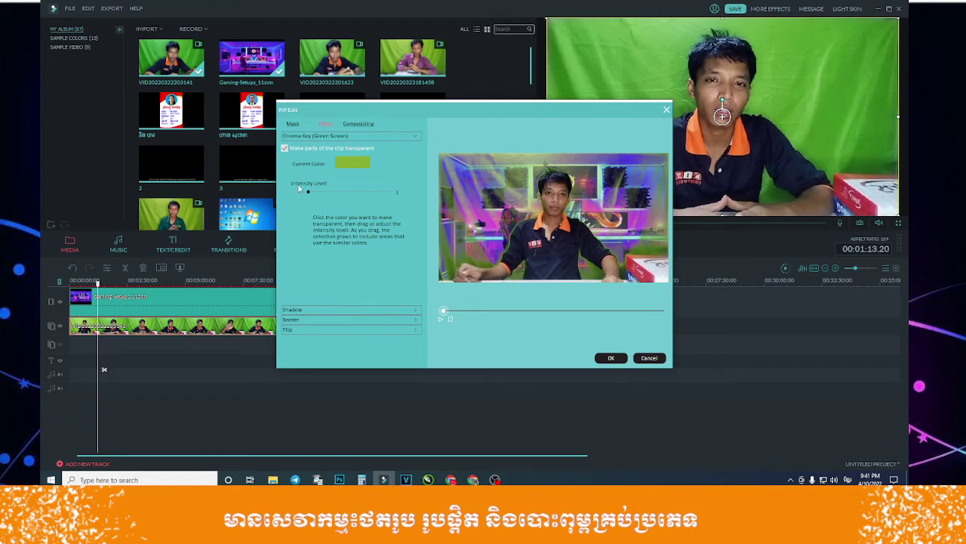
pyautogui.moveTo(308, 192)
pyautogui.mouseDown()
pyautogui.moveTo(375, 199)
pyautogui.moveTo(367, 200)
pyautogui.mouseUp()
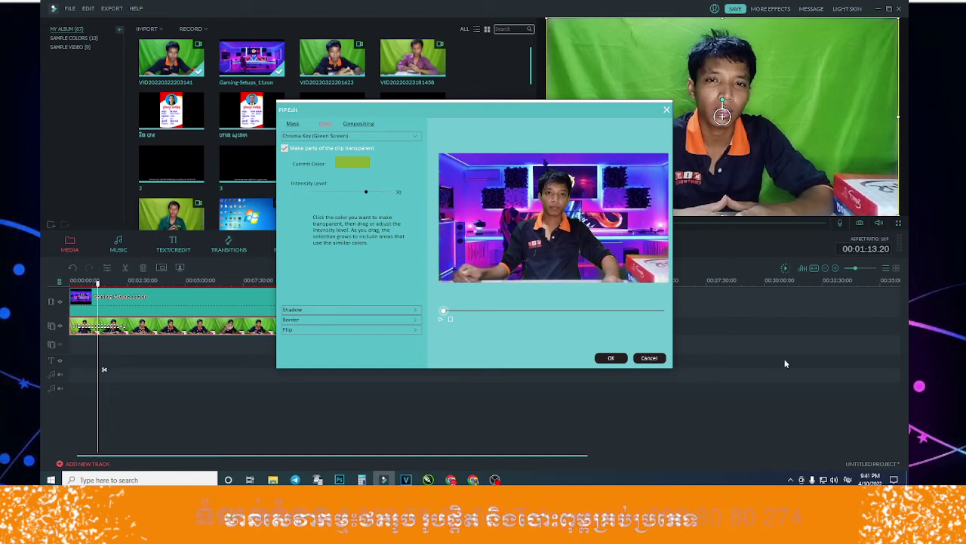
pyautogui.click(608, 359)
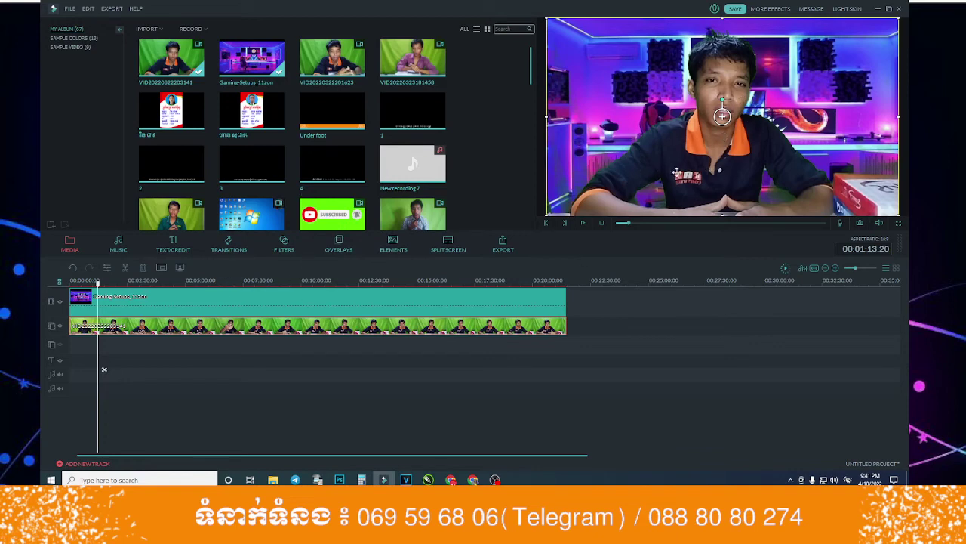
# Drag the keyed presenter left in the preview, fine-tune its position, then reselect its timeline clip.
pyautogui.moveTo(674, 172)
pyautogui.mouseDown()
pyautogui.moveTo(786, 164)
pyautogui.moveTo(680, 159)
pyautogui.mouseUp()
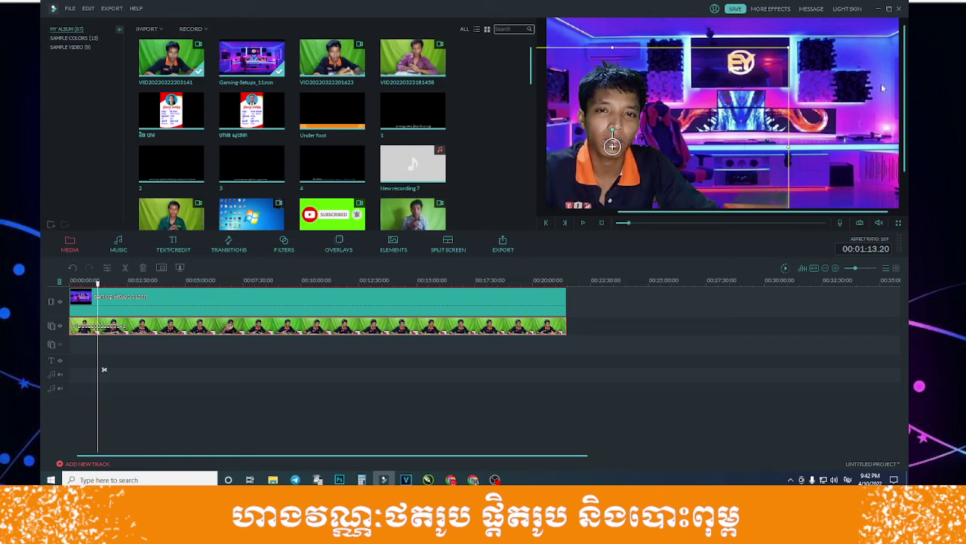
pyautogui.moveTo(595, 178); pyautogui.dragTo(601, 178)
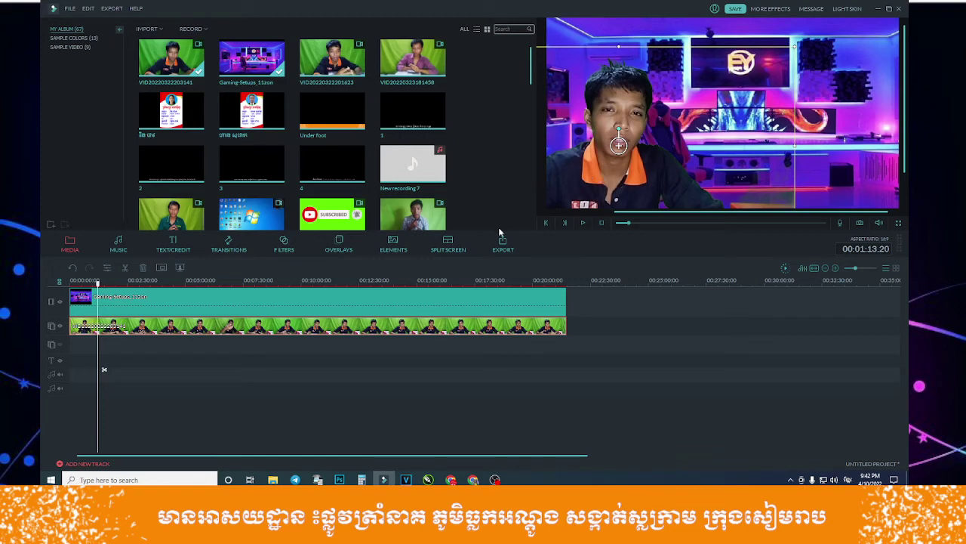
pyautogui.click(552, 315)
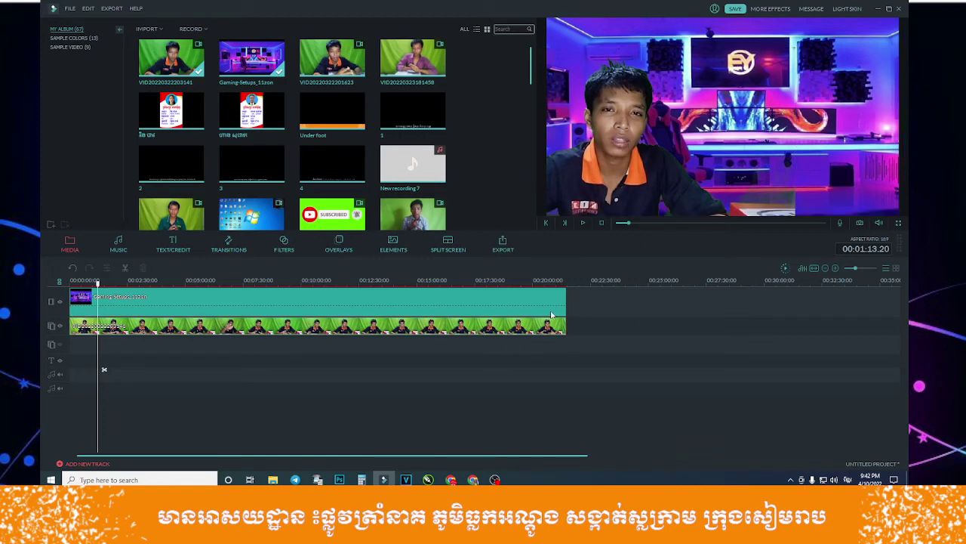
pyautogui.click(202, 324)
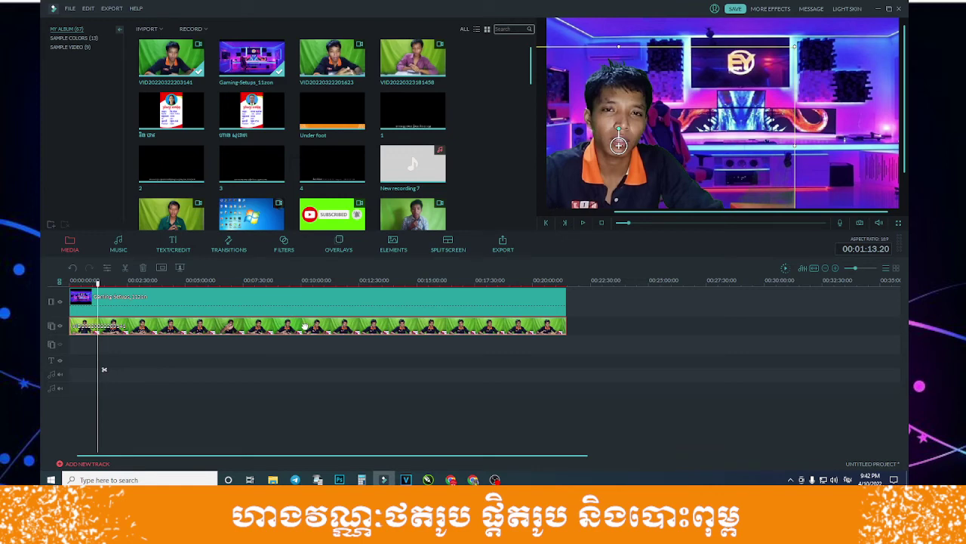
# In the presenter clip's audio settings, set Volume to 200, enable 'Remove background noise', and apply.
pyautogui.rightClick(305, 326)
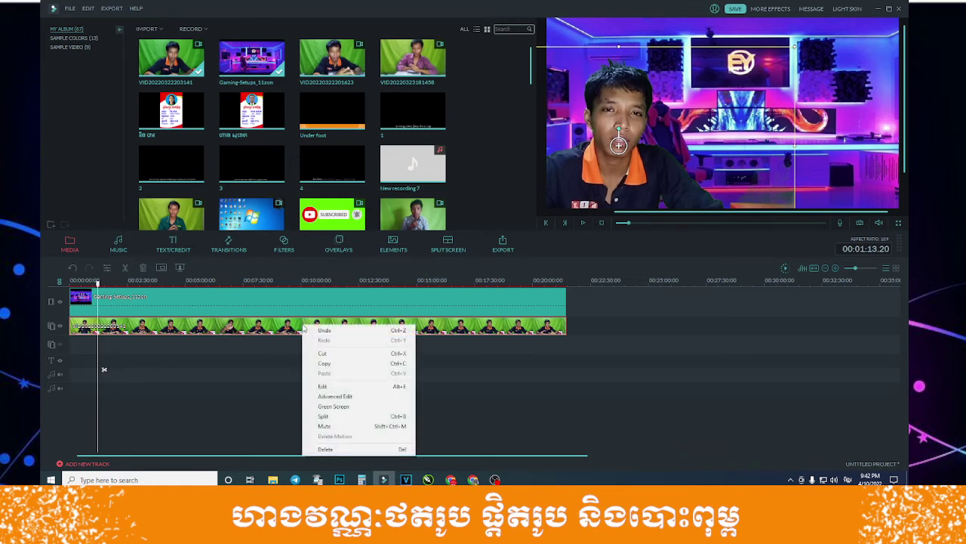
pyautogui.click(323, 387)
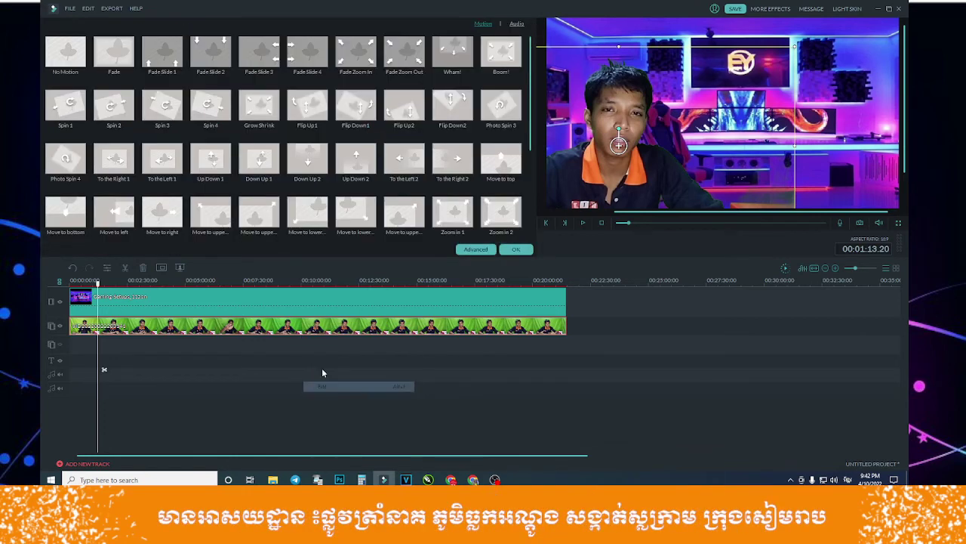
pyautogui.click(517, 24)
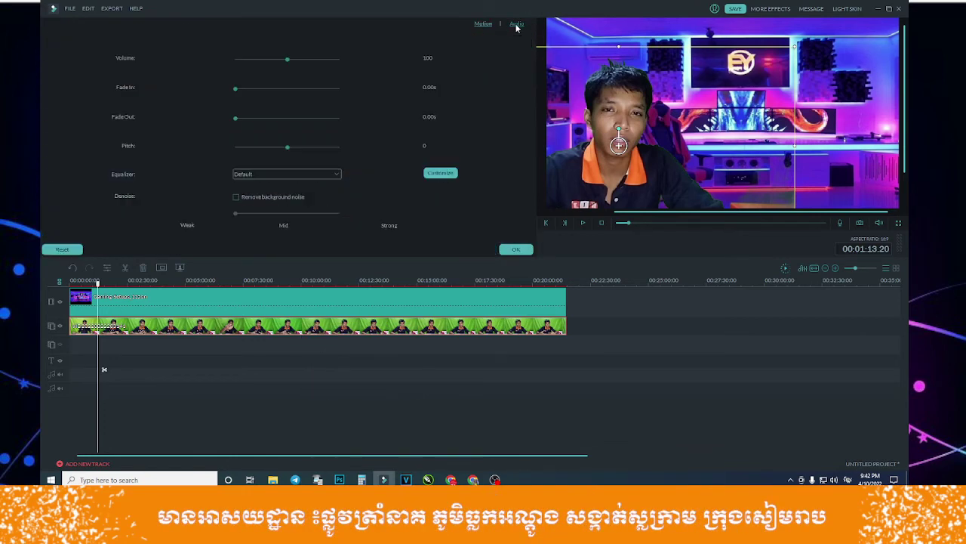
pyautogui.moveTo(287, 59); pyautogui.dragTo(368, 61)
pyautogui.click(235, 197)
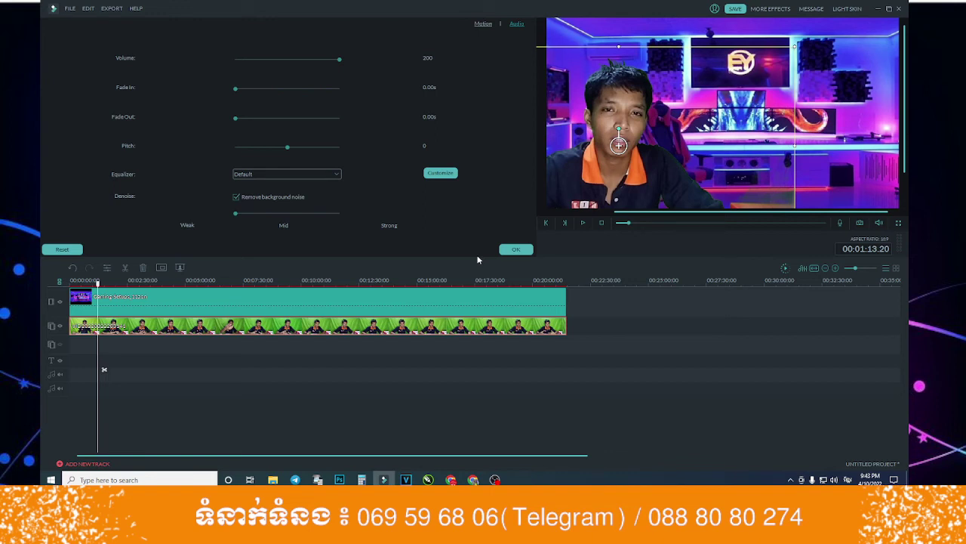
pyautogui.click(236, 197)
pyautogui.click(236, 197)
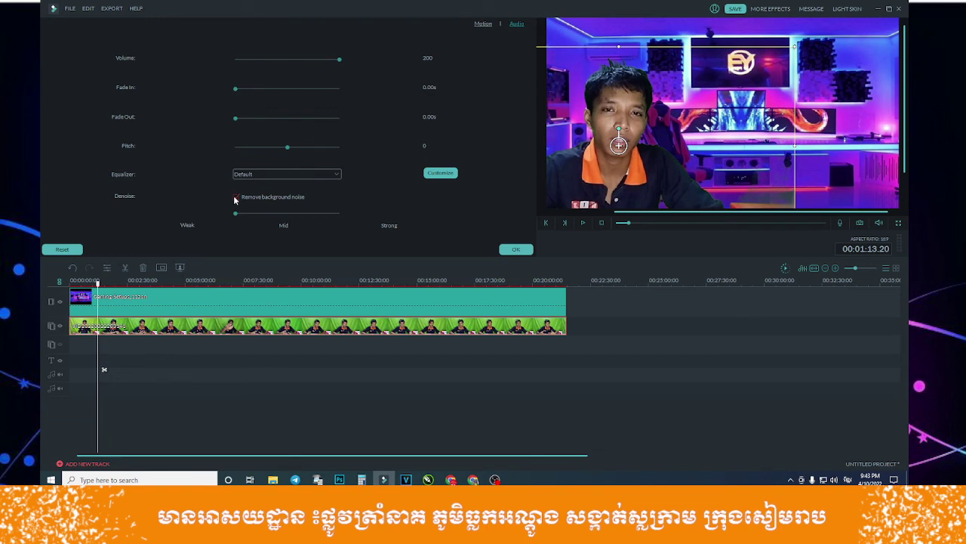
pyautogui.click(236, 197)
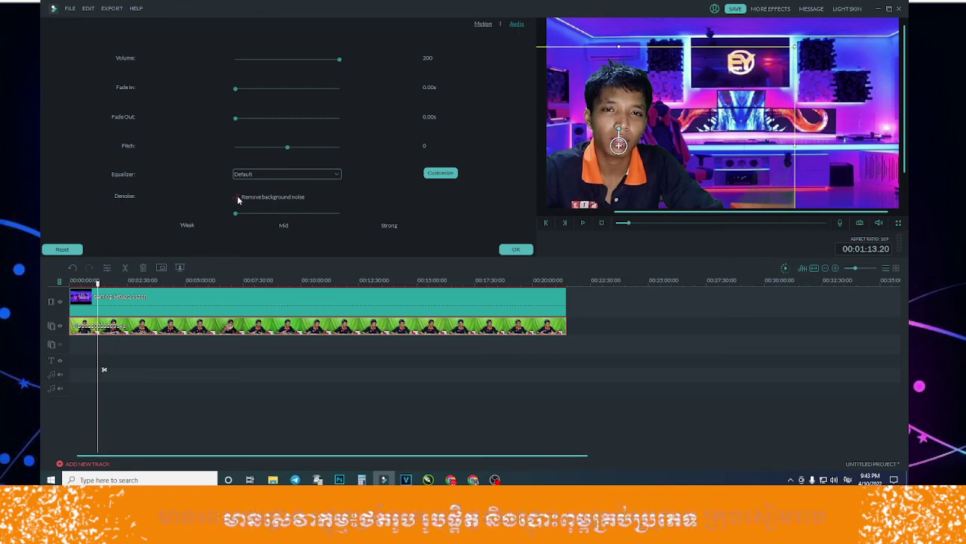
pyautogui.click(505, 251)
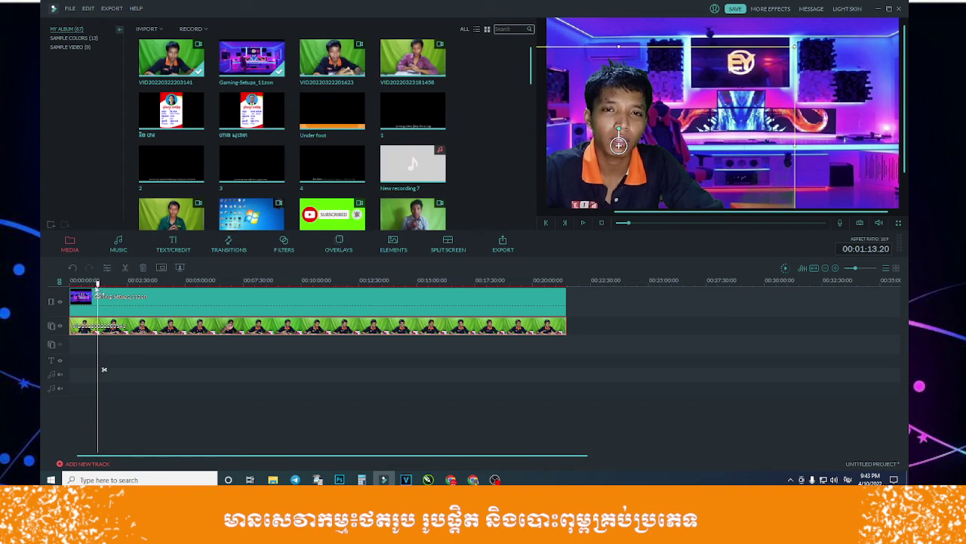
# Play the composite from 00:00 in full screen, exit full screen, and stop playback.
pyautogui.click(70, 281)
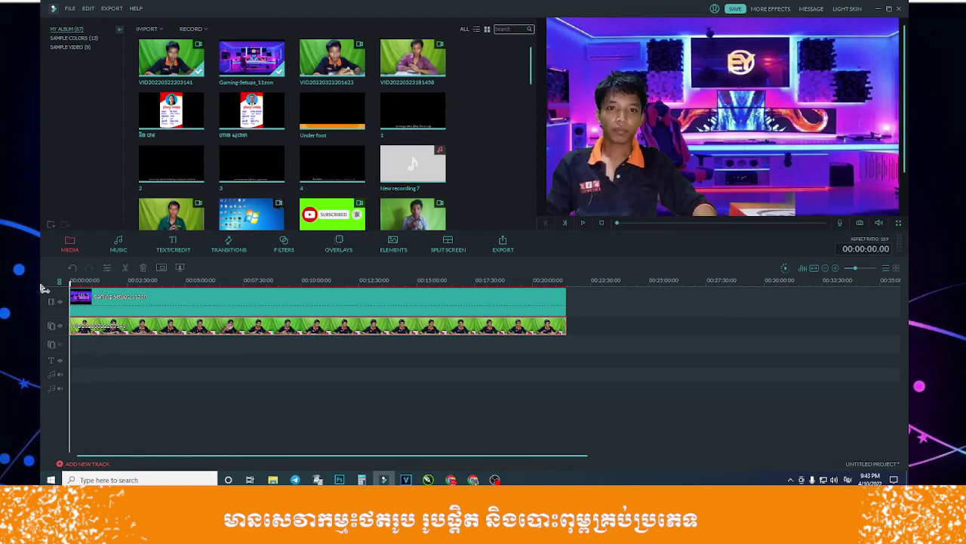
pyautogui.click(582, 223)
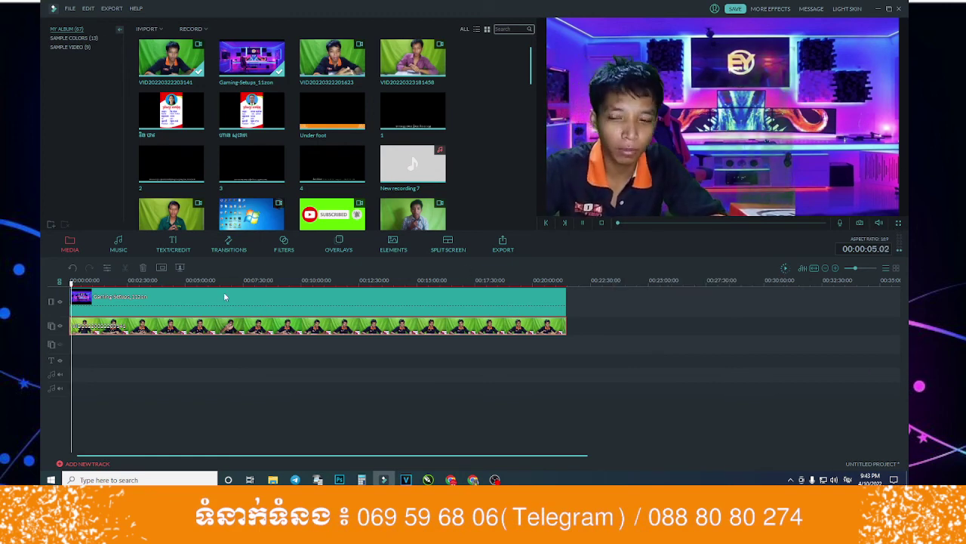
pyautogui.click(898, 222)
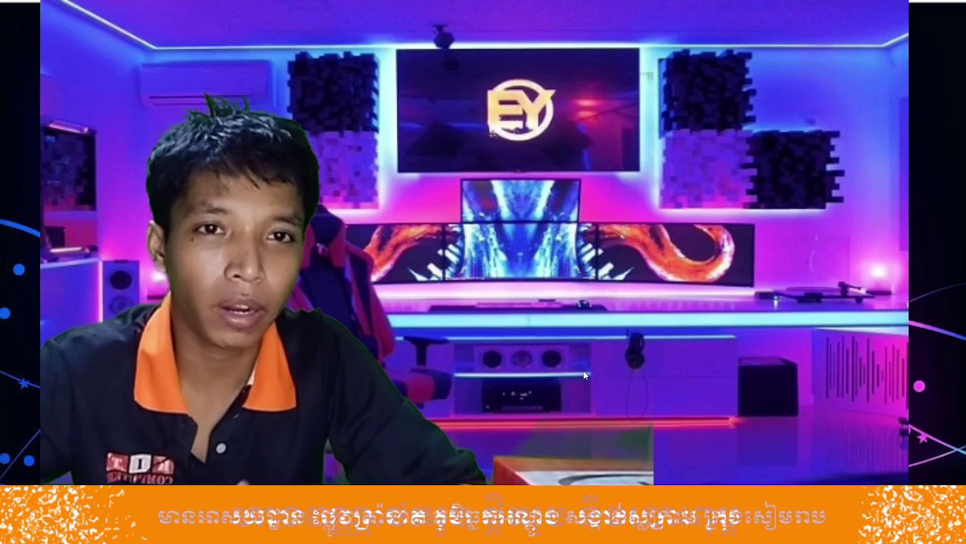
pyautogui.press('Escape')
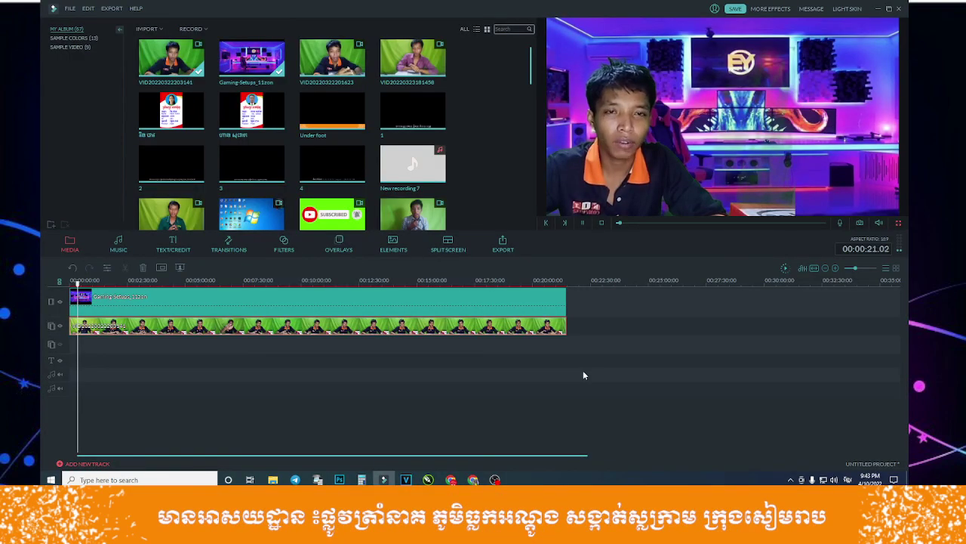
pyautogui.press('space')
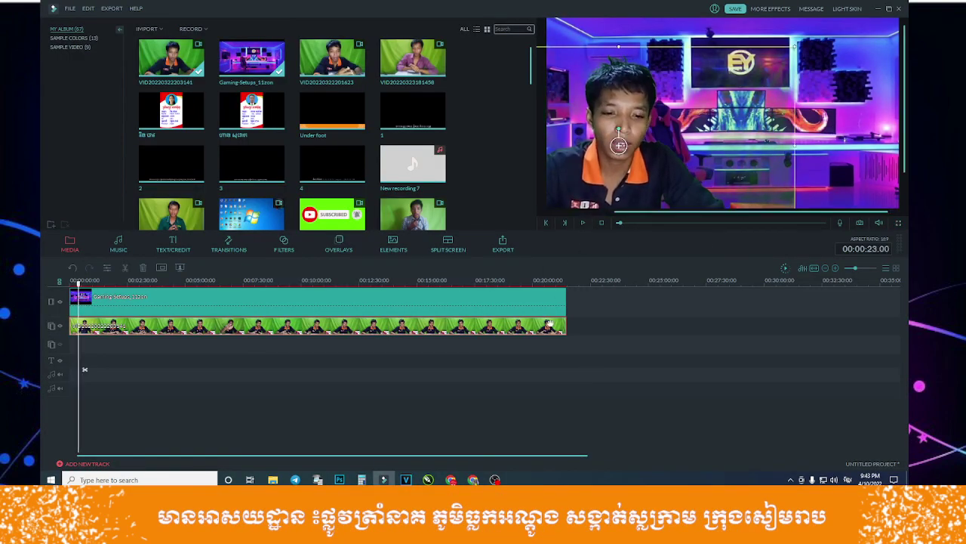